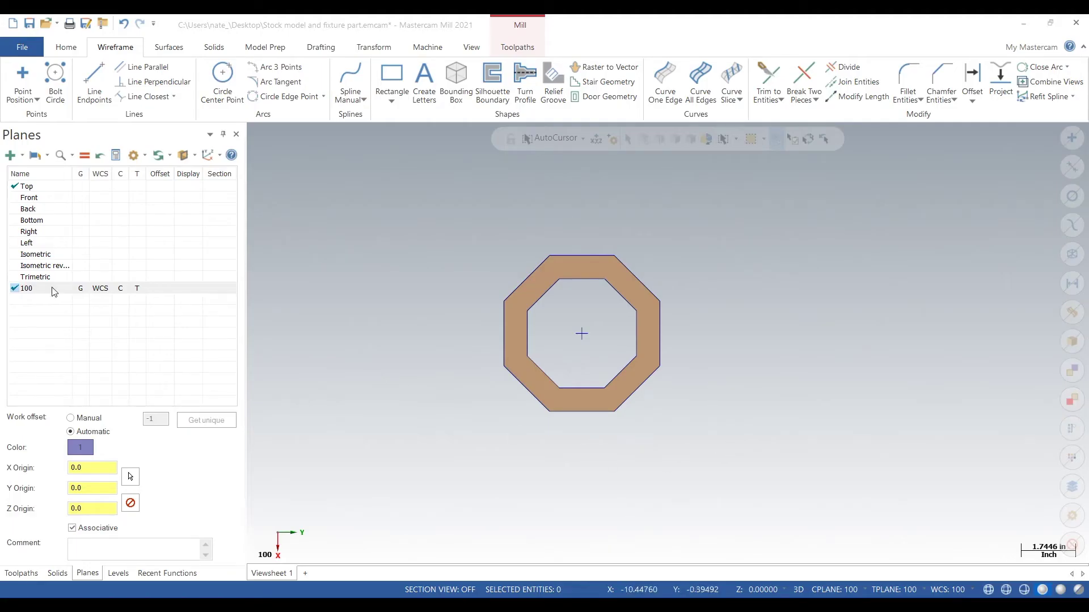
Give plane 100 a manual work offset of 0.
mouse_move(478, 391)
middle_mouse_down()
mouse_move(486, 347)
mouse_move(447, 375)
mouse_move(741, 341)
mouse_move(583, 382)
mouse_move(729, 361)
mouse_move(853, 297)
mouse_move(731, 345)
mouse_move(705, 396)
mouse_move(851, 380)
mouse_move(795, 335)
mouse_move(721, 325)
mouse_move(890, 309)
mouse_move(873, 289)
mouse_move(692, 393)
mouse_move(811, 359)
mouse_move(746, 329)
mouse_move(726, 340)
middle_mouse_up()
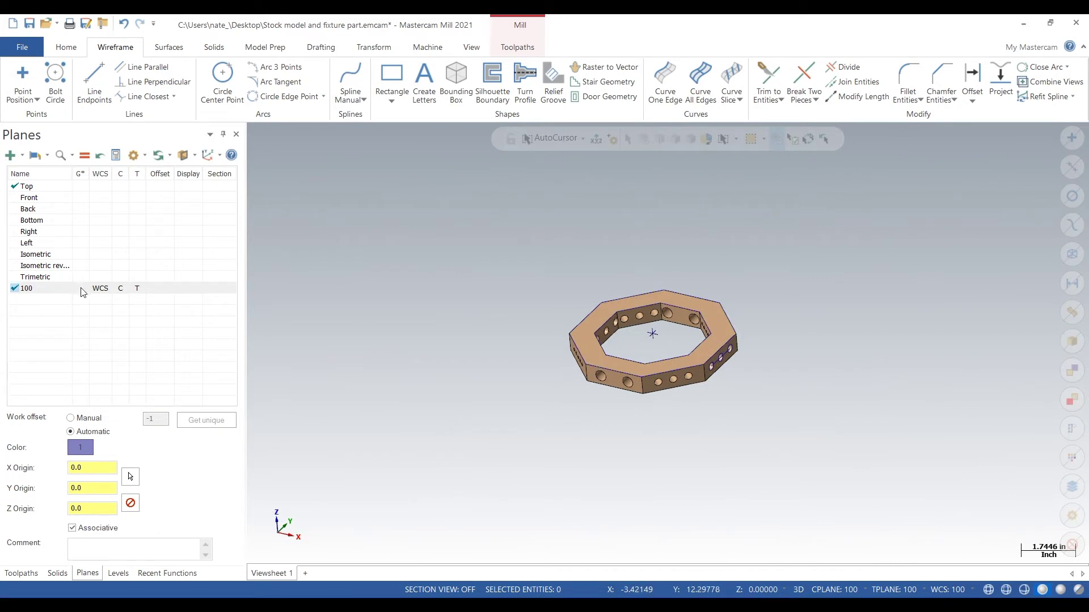
left_click(81, 291)
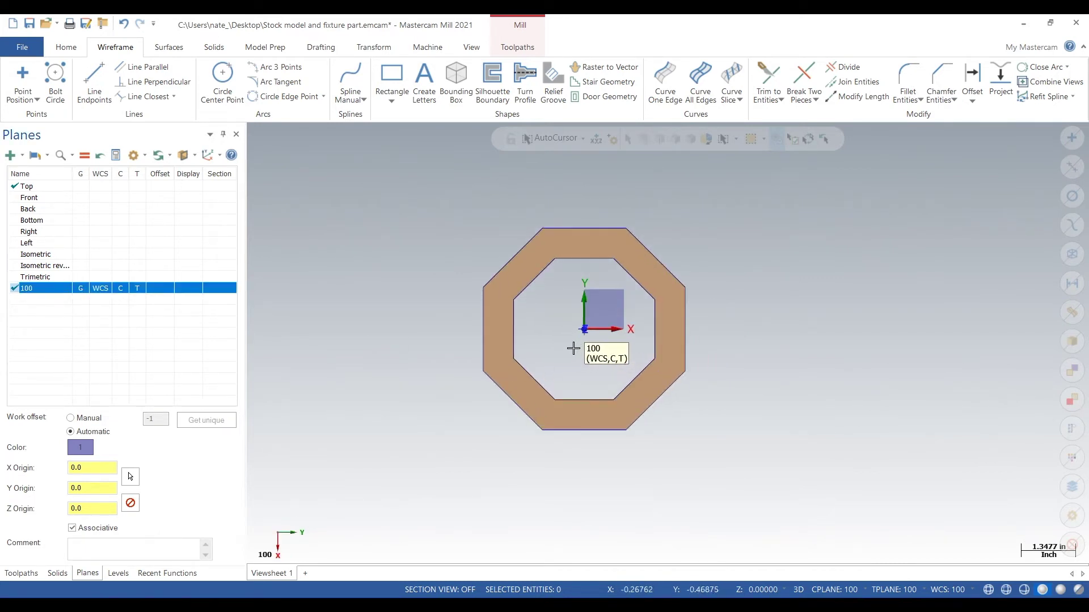
scroll(573, 348, "up", 1)
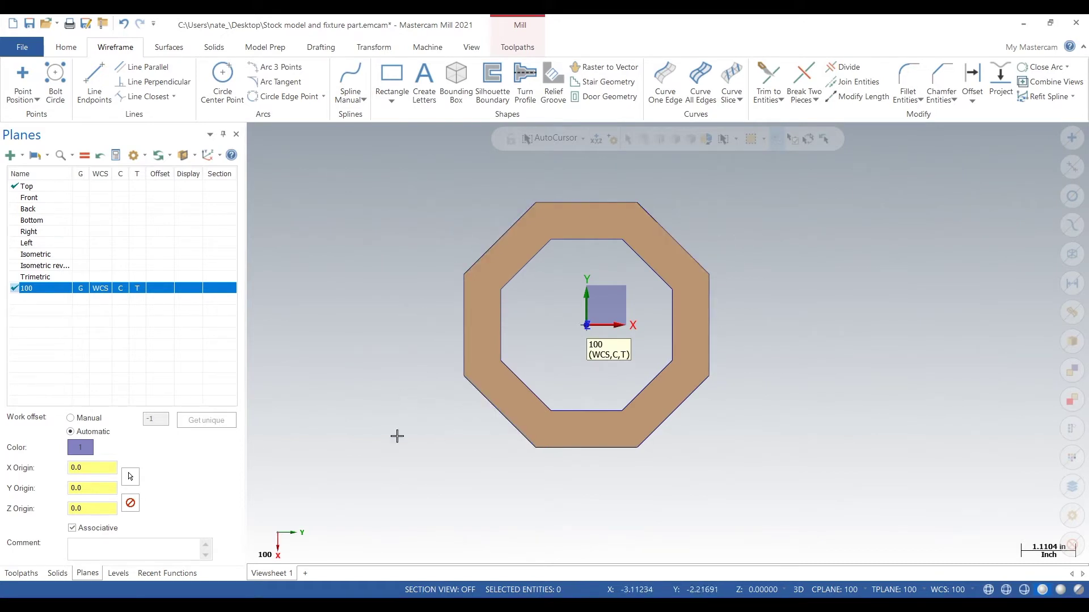
key("alt+7")
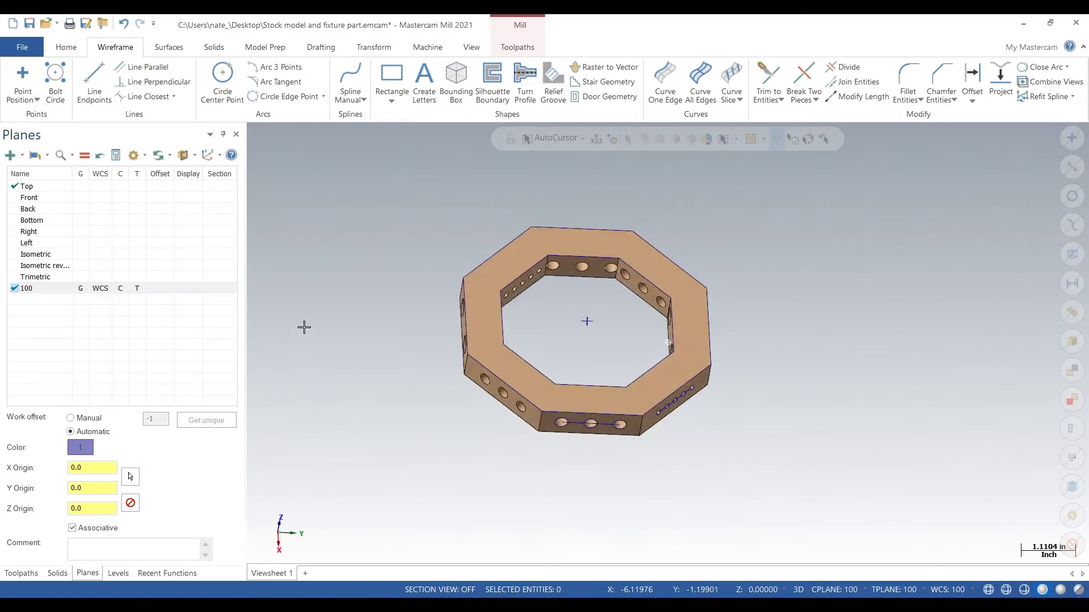
left_click(51, 290)
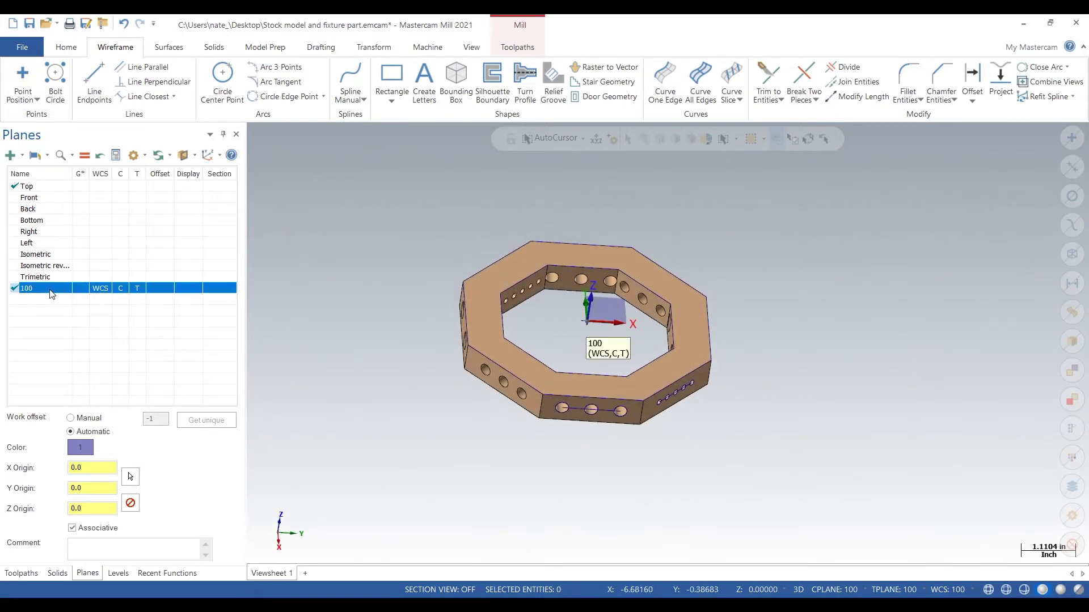
key("alt+1")
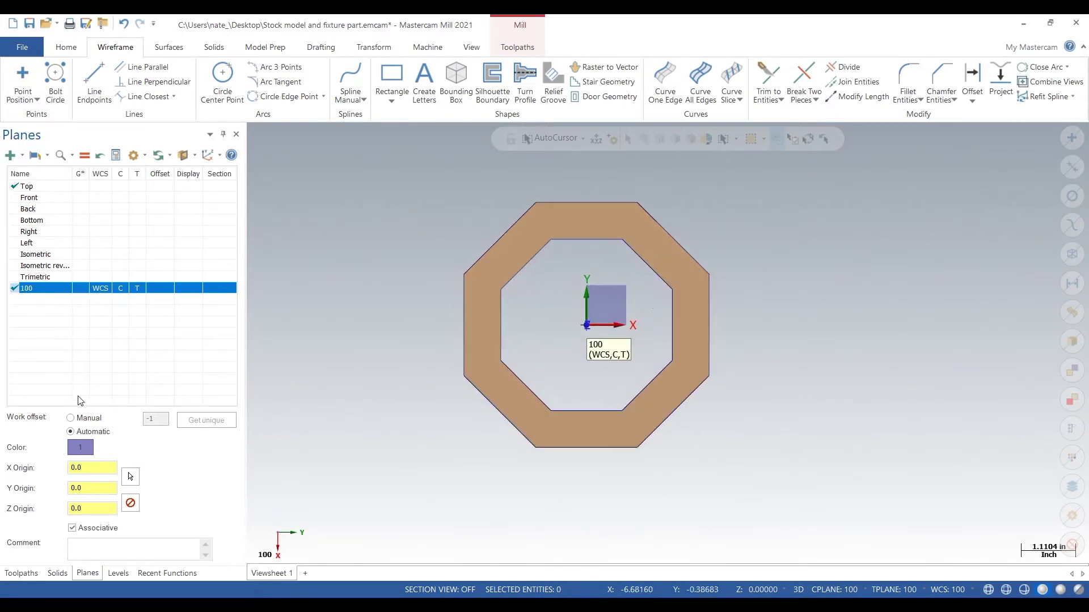
left_click(70, 418)
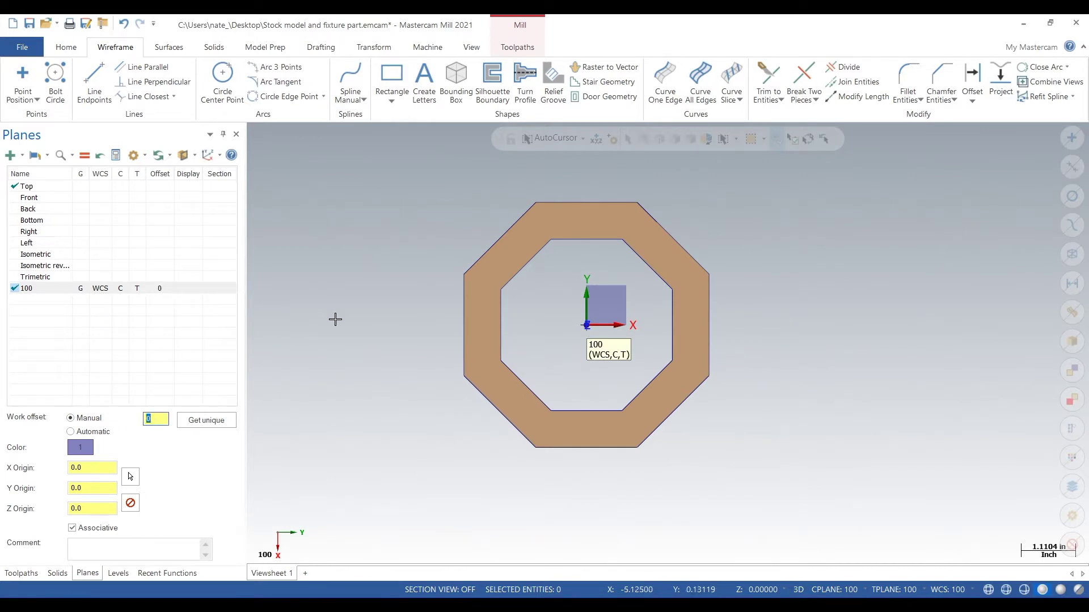
left_click(314, 297)
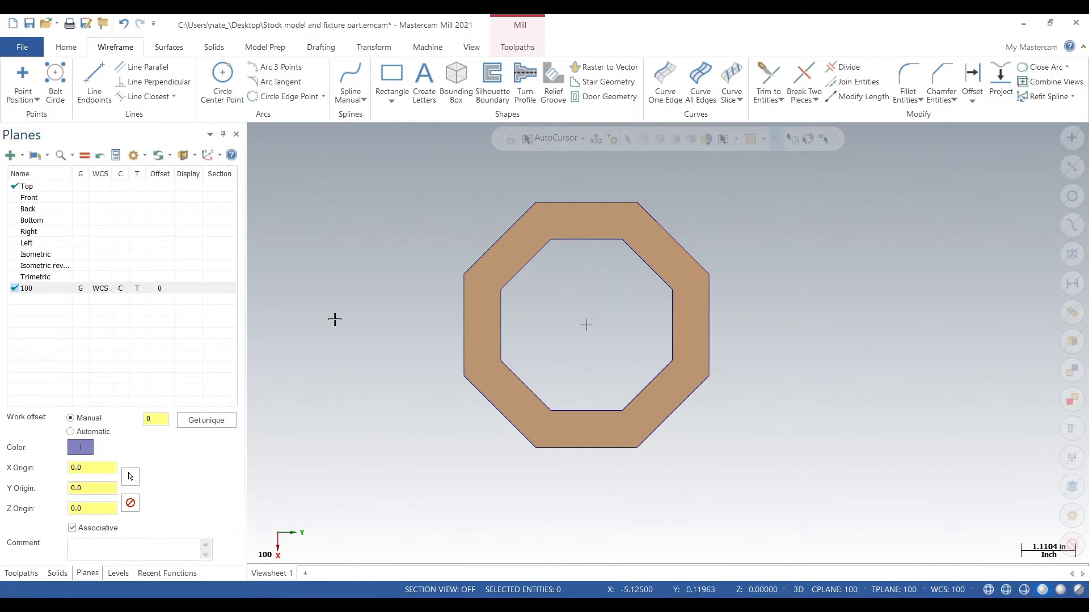
Create plane 101 from the ring's front side face with manual work offset 0.
left_click(10, 155)
left_click(31, 185)
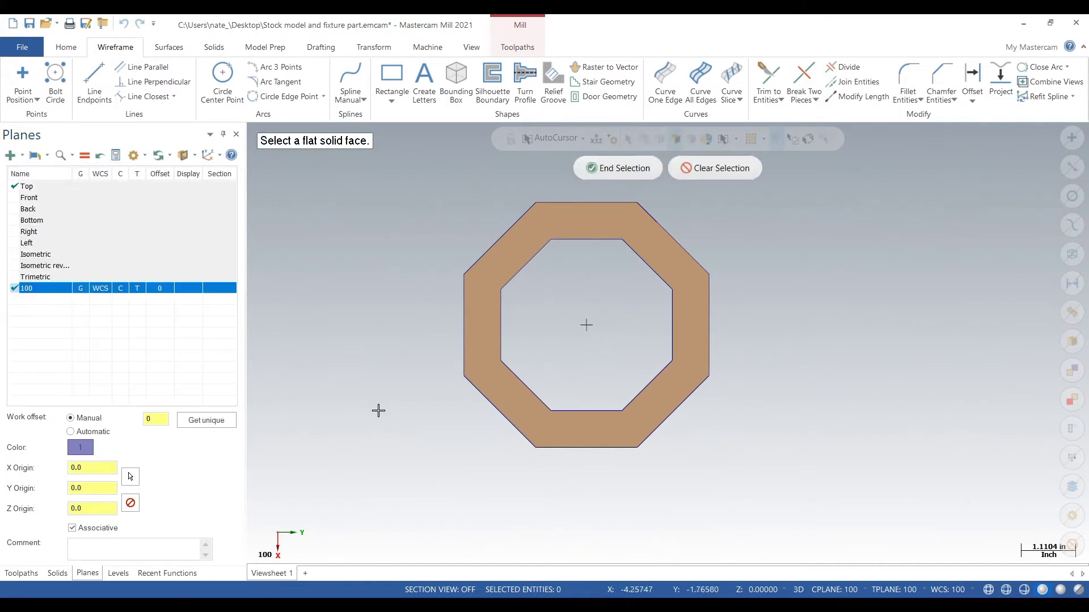
middle_click_drag(378, 410, 406, 294)
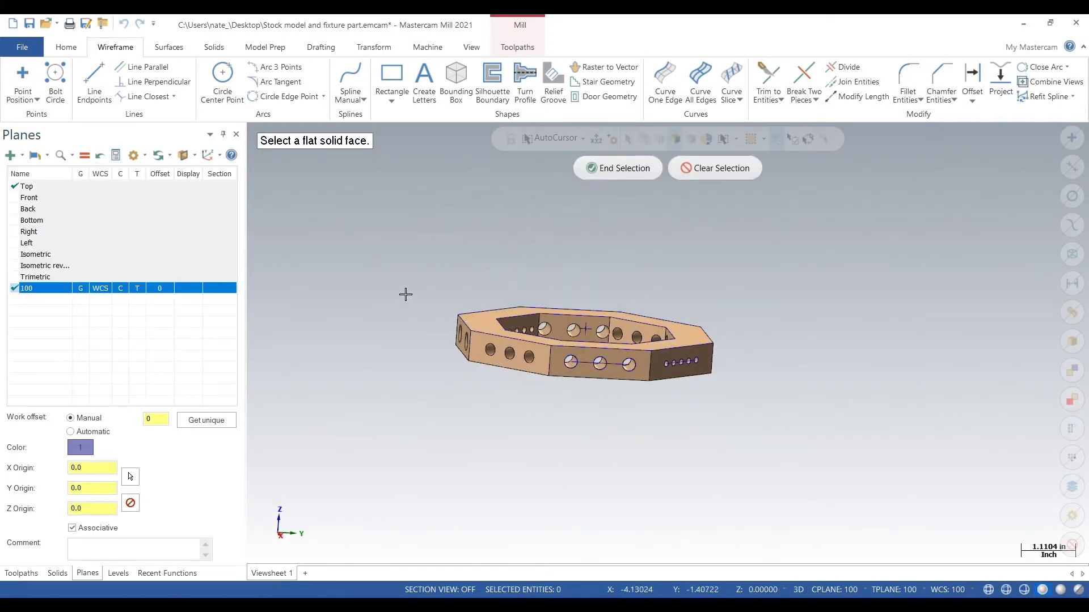
left_click(588, 372)
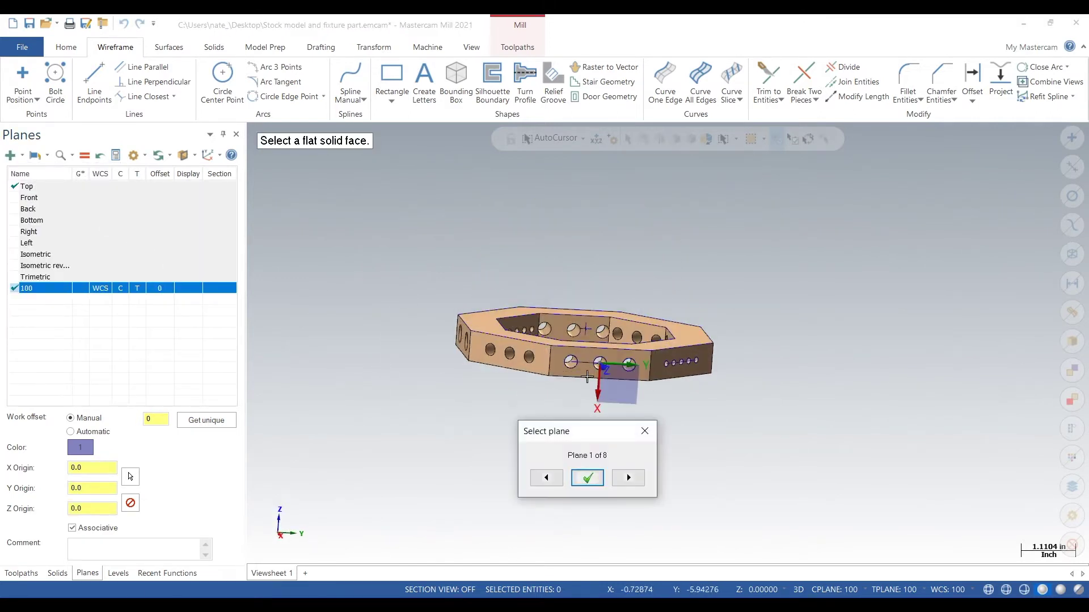
left_click(588, 479)
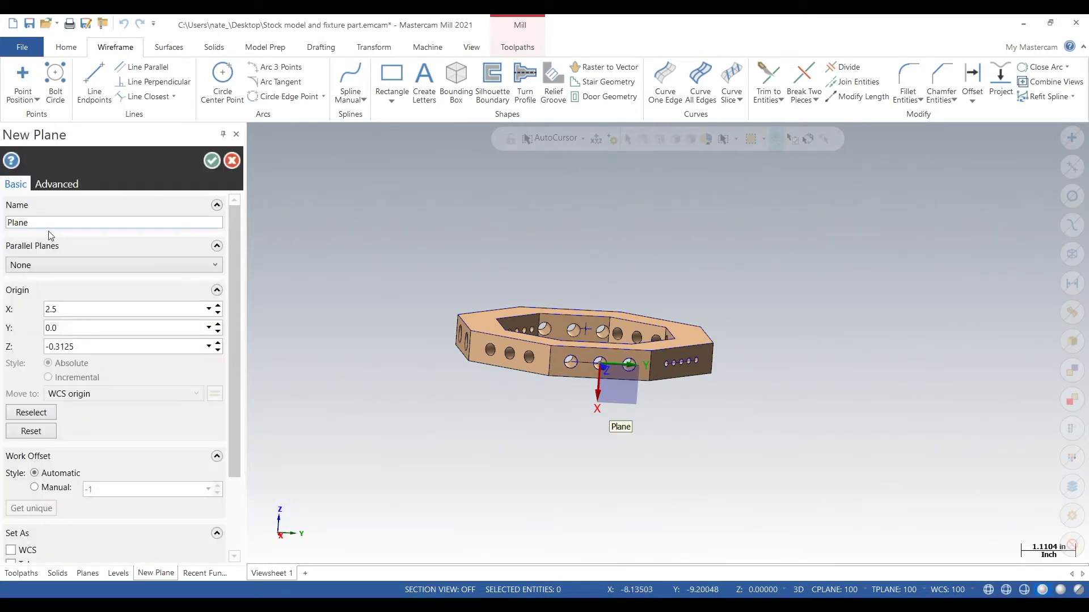
left_click_drag(46, 226, 1, 232)
type("101")
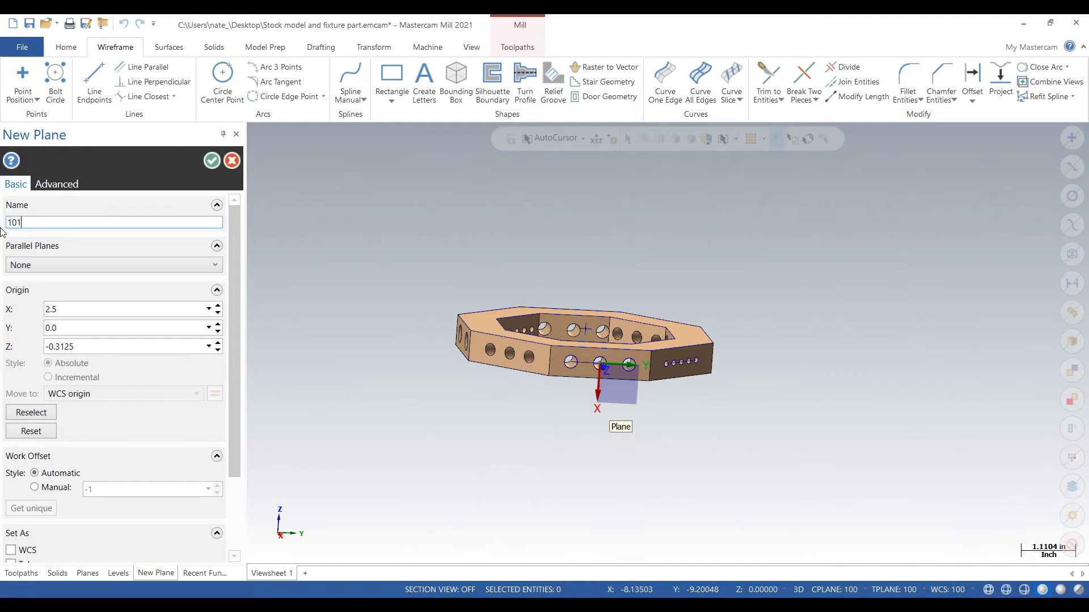
left_click(46, 488)
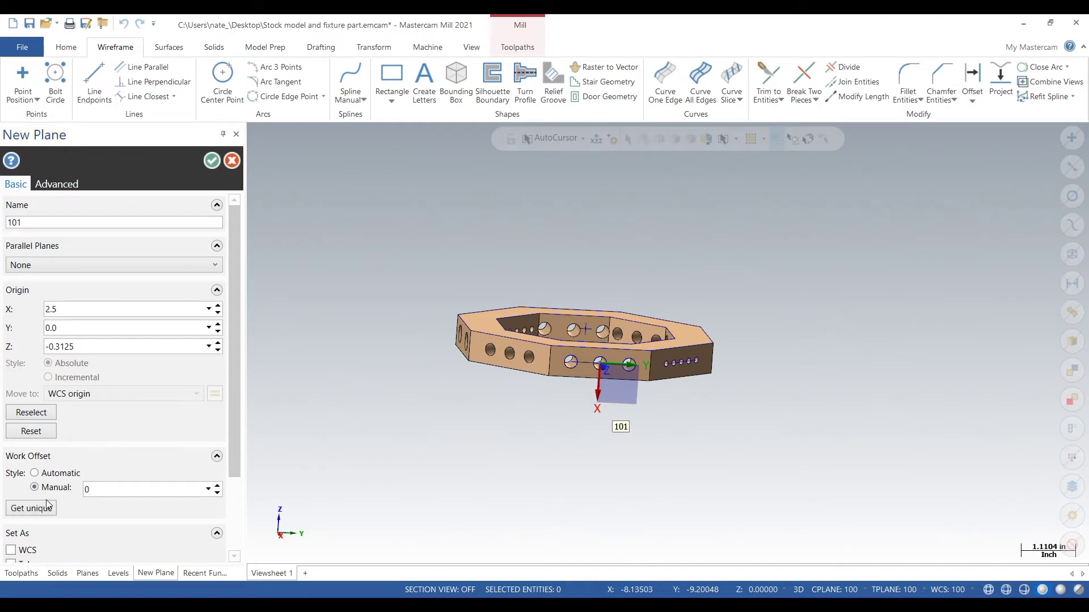
left_click(216, 161)
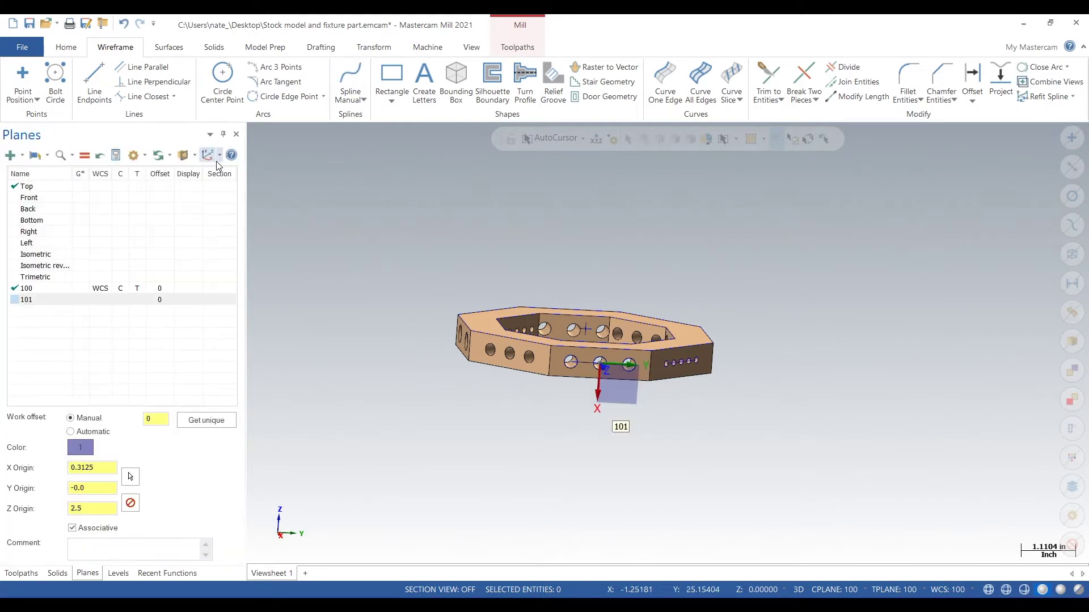
Make plane 101 active, then create plane 102 on the next side face at orientation 4 of 8.
left_click(83, 300)
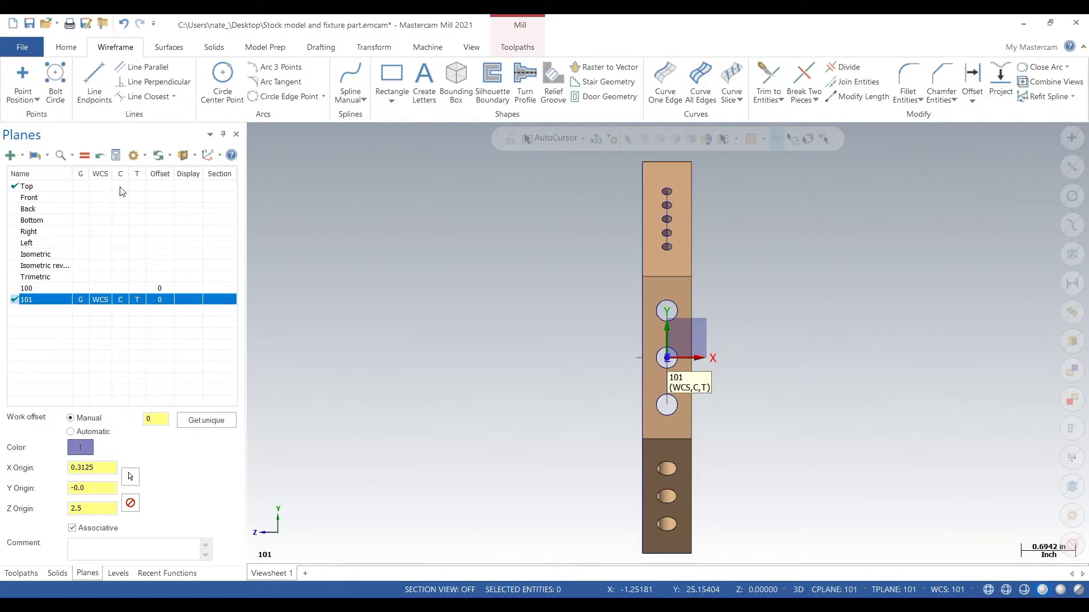
left_click(12, 155)
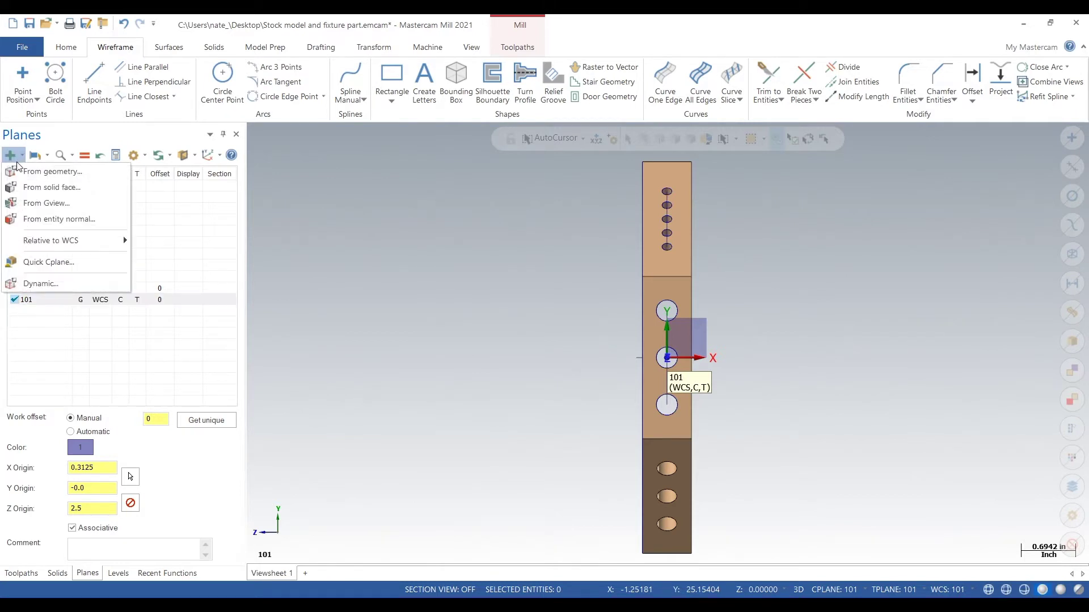
left_click(35, 187)
left_click(650, 263)
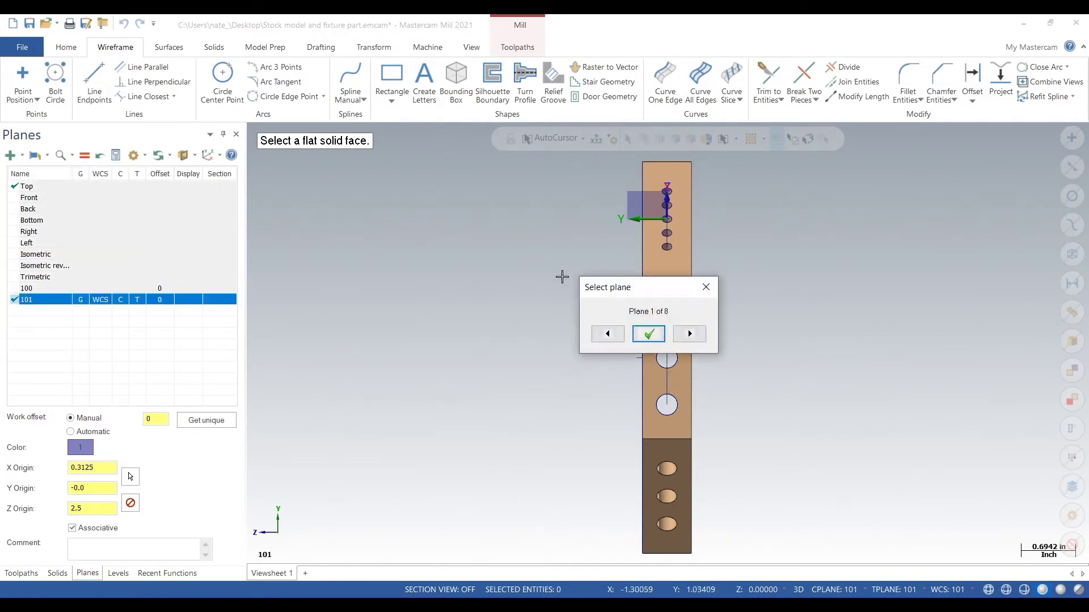
left_click(690, 334)
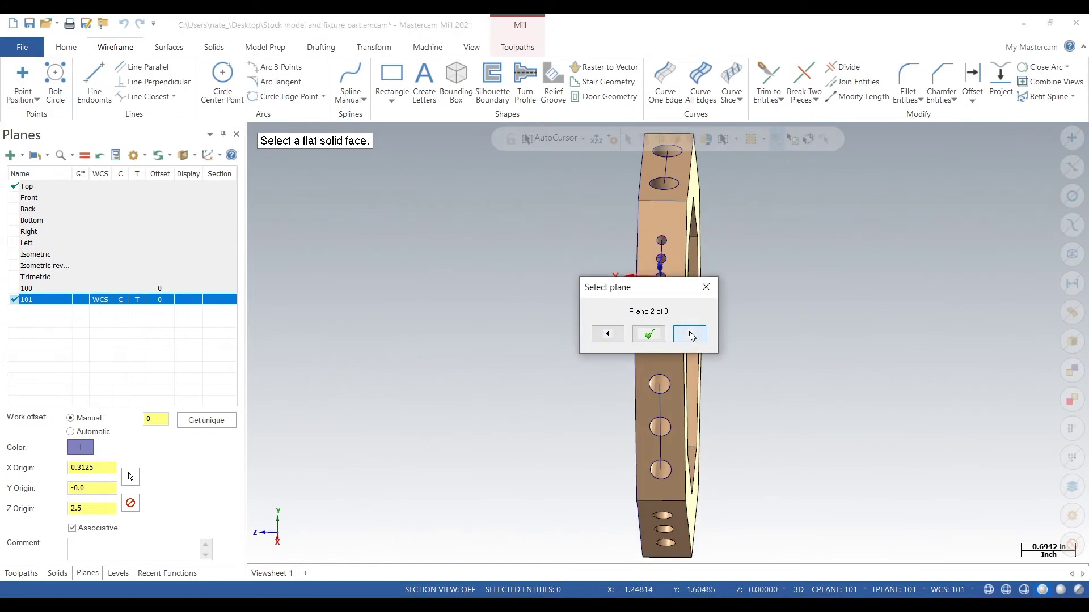
middle_click_drag(870, 323, 867, 313)
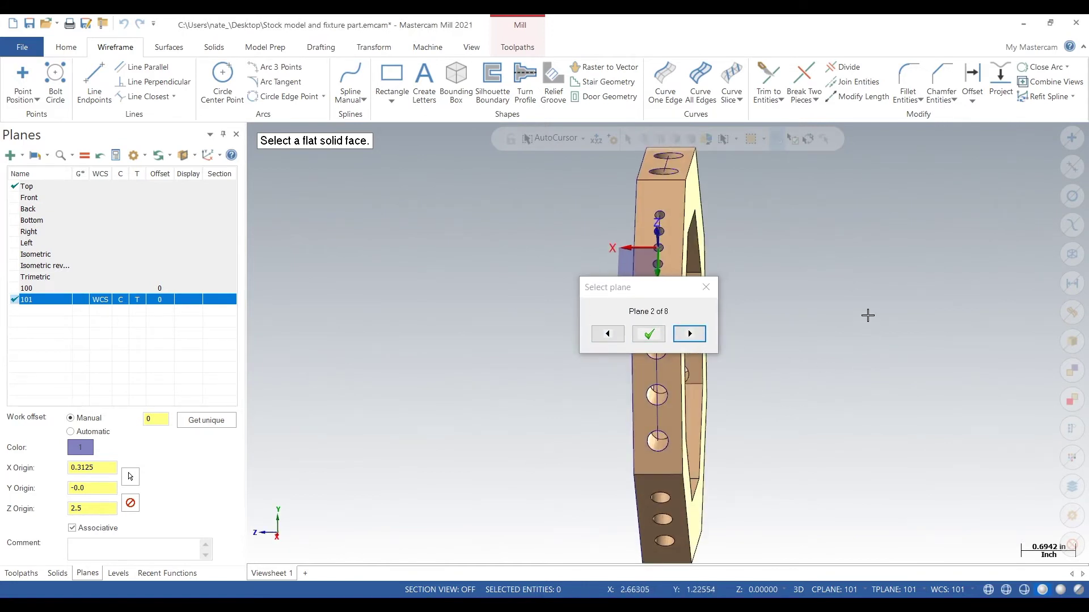
left_click(689, 334)
left_click(690, 334)
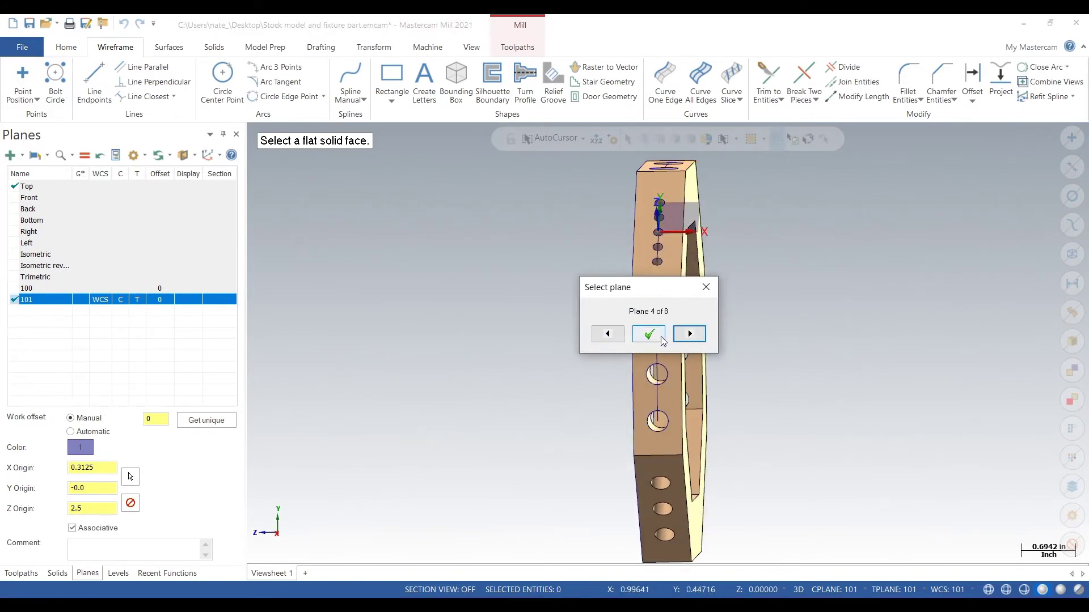
left_click(649, 334)
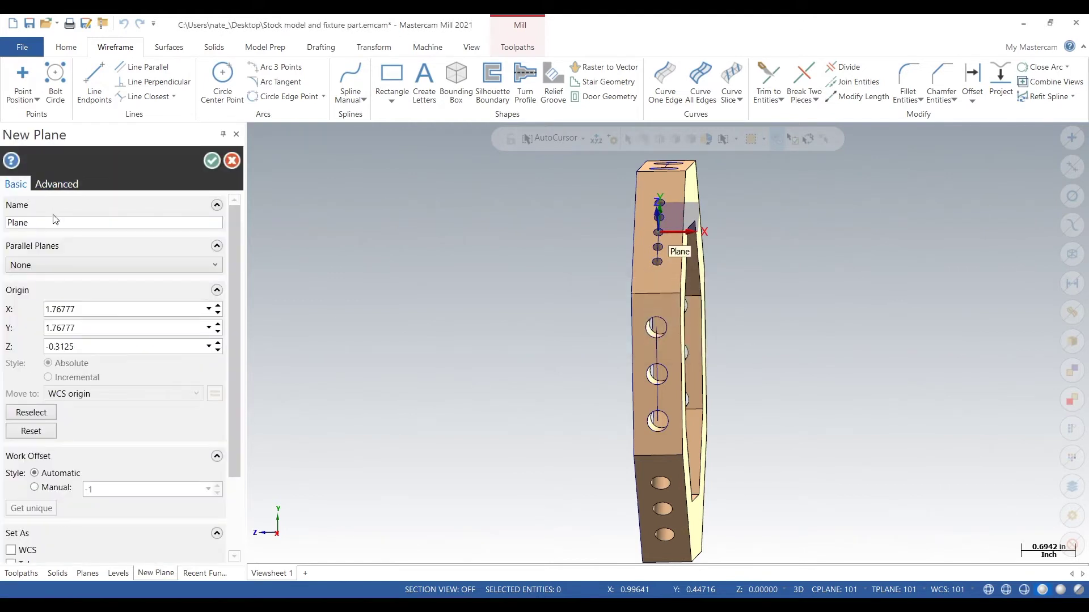
left_click_drag(64, 227, 1, 225)
type("102")
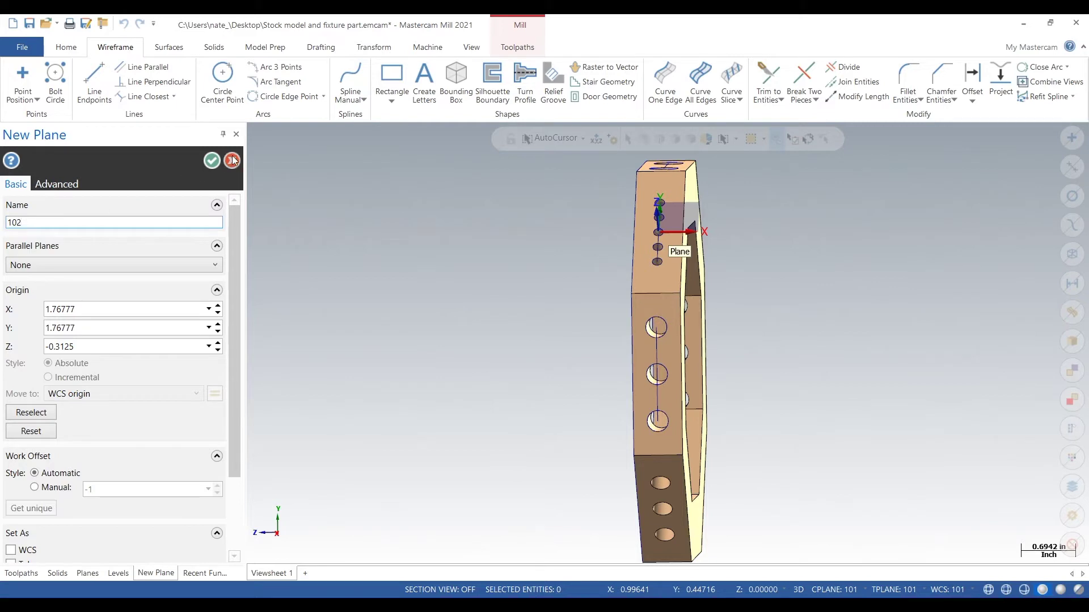
left_click(216, 163)
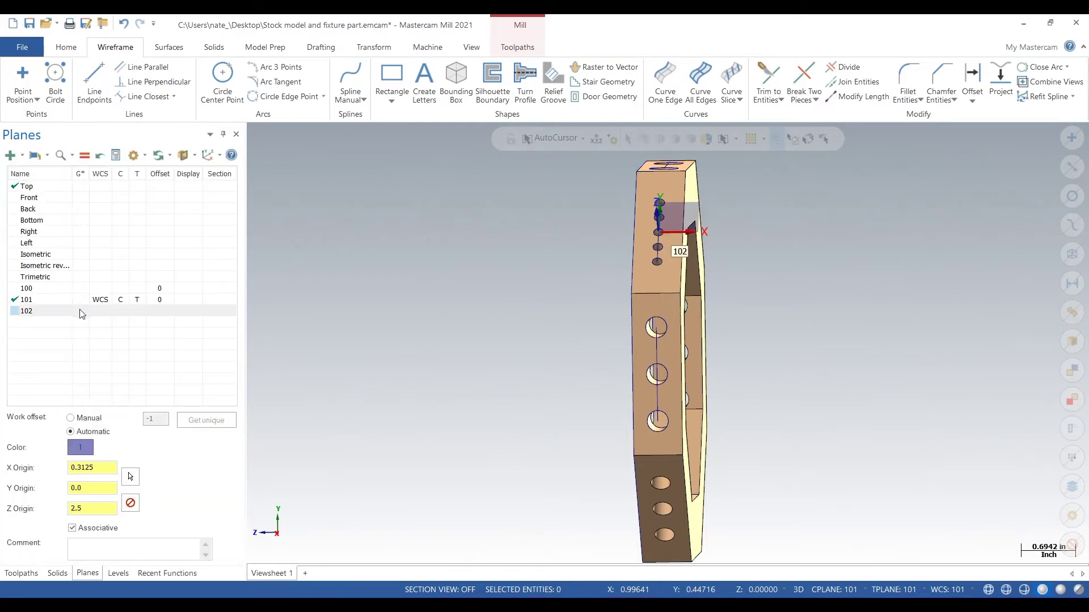
Give plane 102 manual work offset 0 and make it graphics view, WCS, construction and tool plane.
left_click(97, 420)
key("Tab")
type("0")
key("Return")
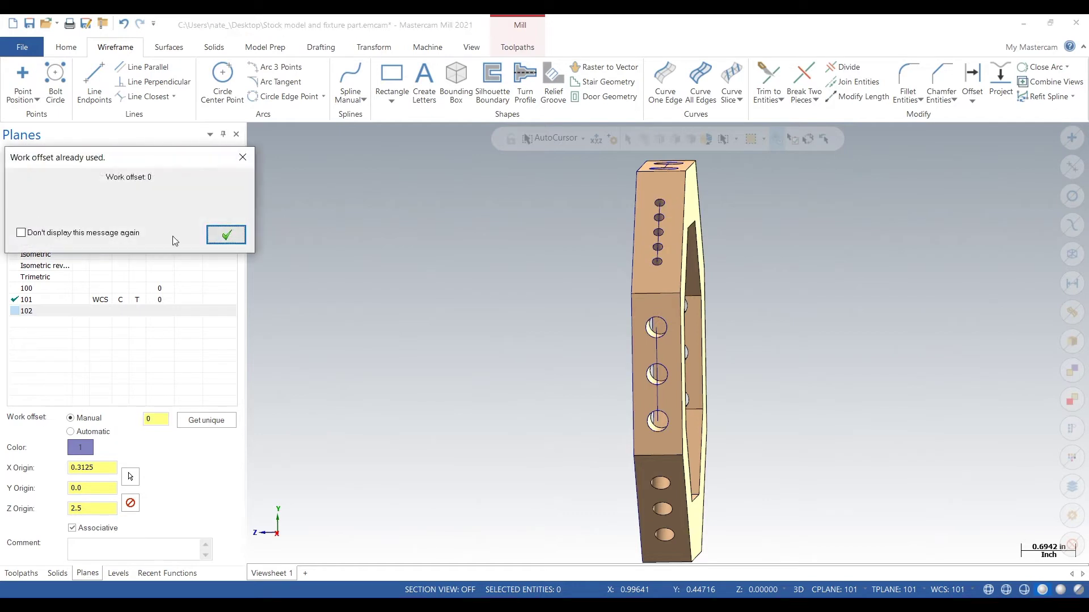
left_click(224, 233)
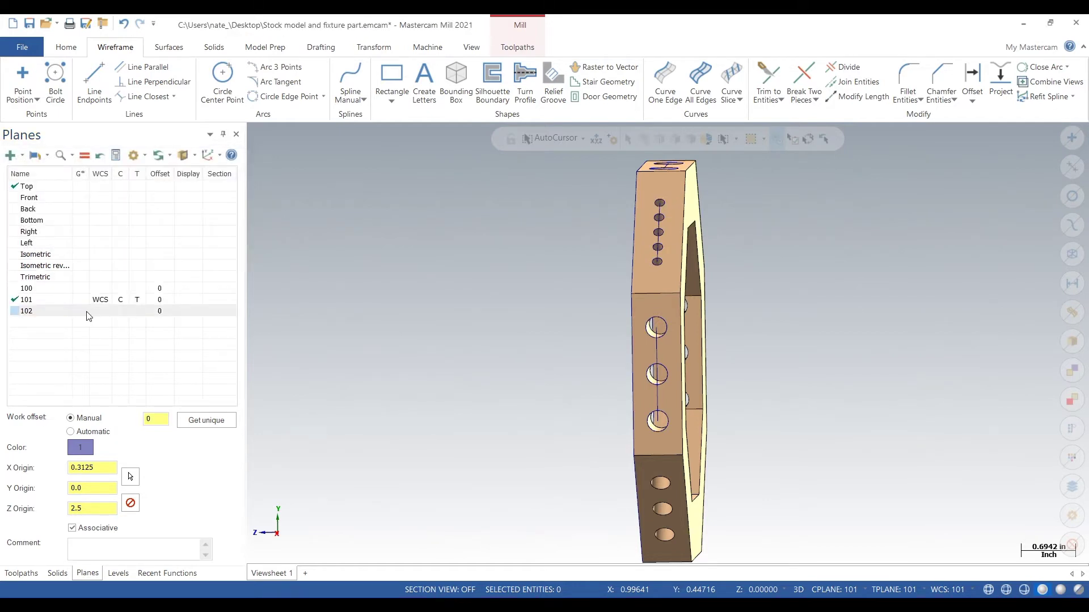
left_click(88, 315)
left_click(123, 313)
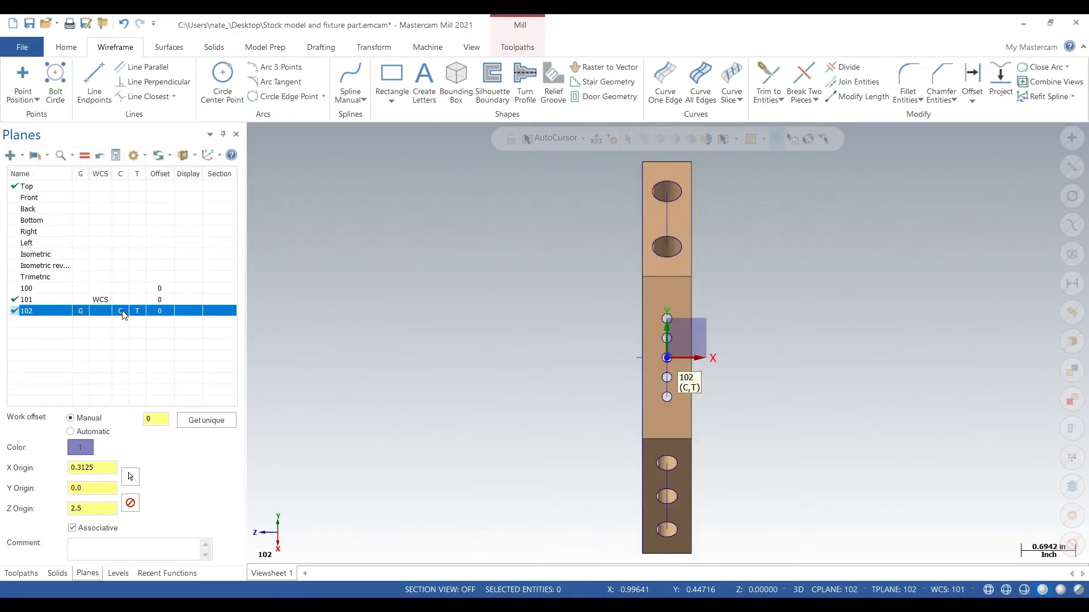
left_click(102, 313)
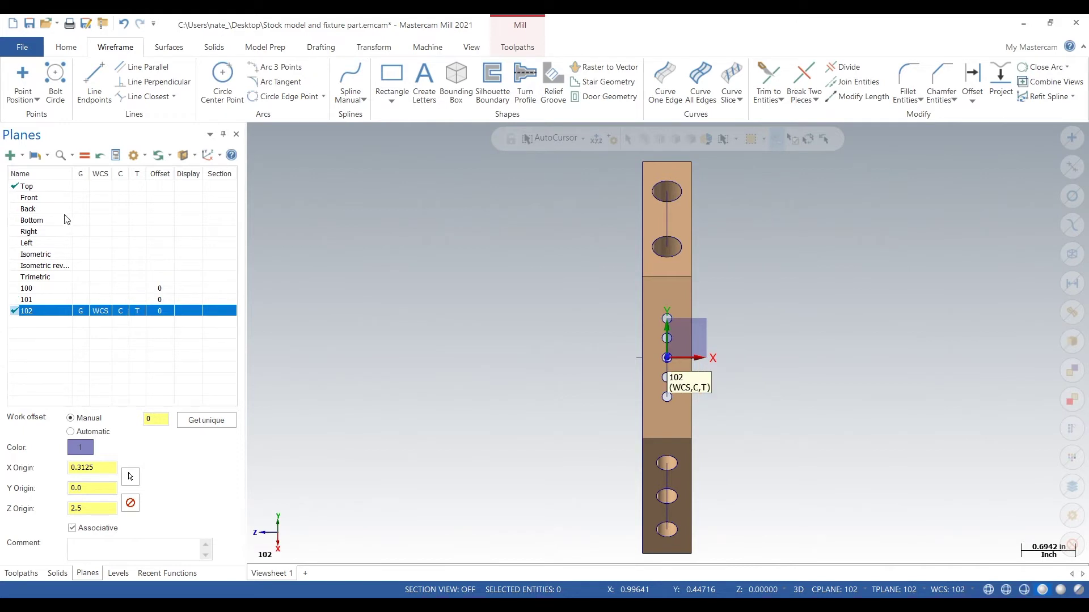
Define a new plane on the next ring face, cycling to the correct orientation.
left_click(10, 155)
left_click(52, 187)
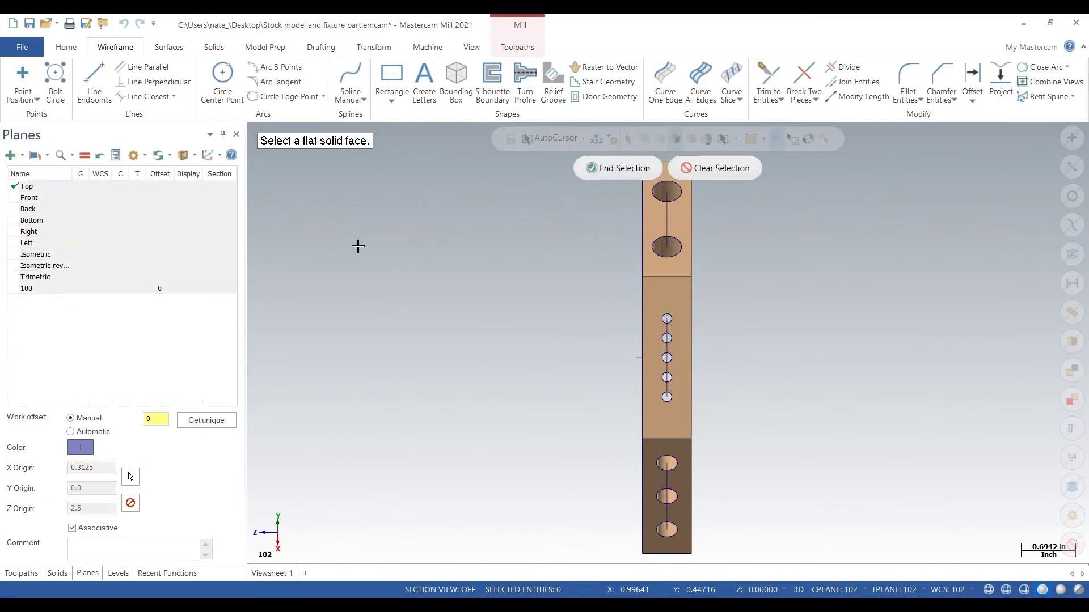
left_click(653, 226)
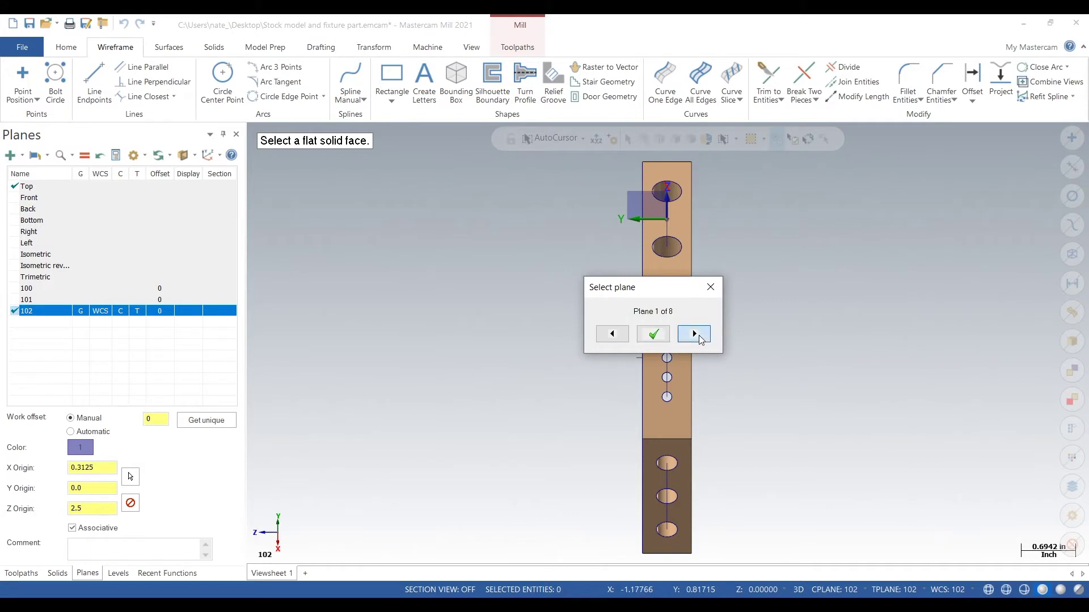
left_click(696, 334)
left_click(698, 336)
left_click(699, 338)
left_click(653, 334)
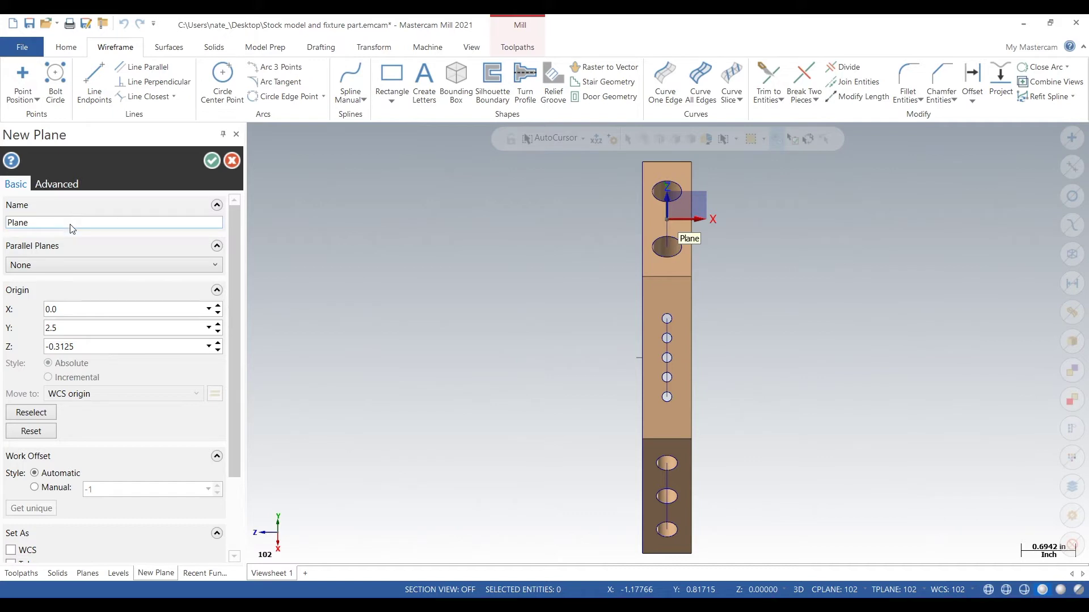
Name the plane 103 with manual work offset 0 and make it WCS and graphics view.
left_click(48, 224)
key("ctrl+a")
type("1")
left_click(59, 485)
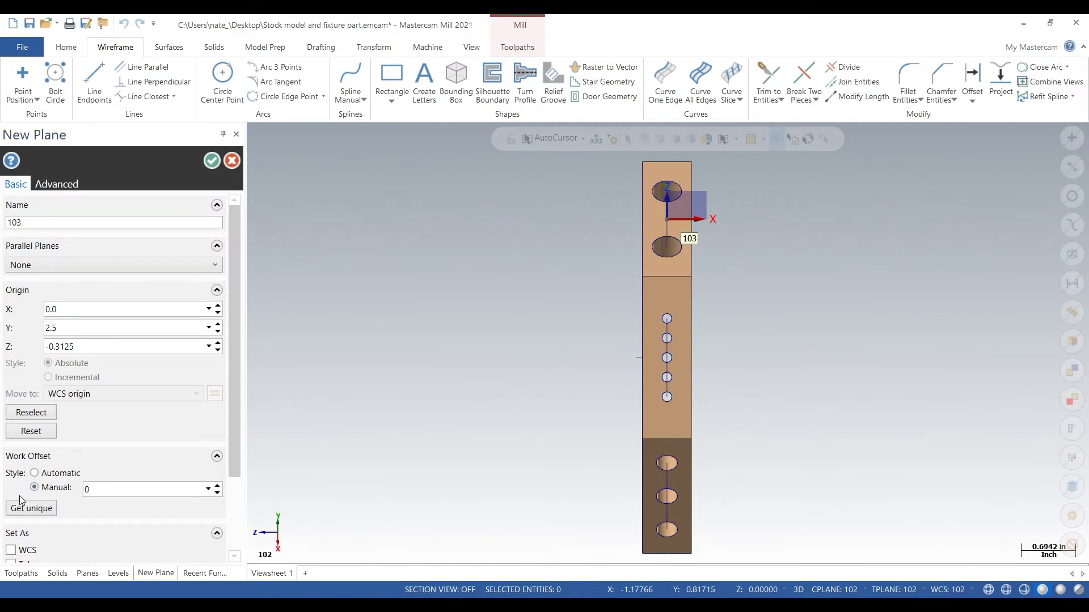
left_click(215, 164)
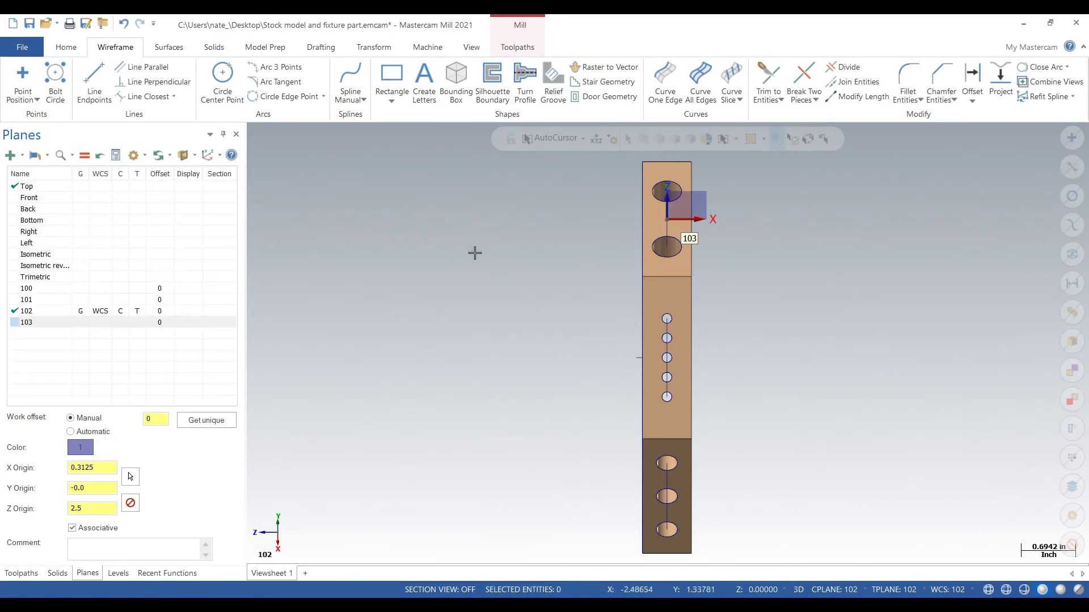
left_click(81, 323)
Make plane 103 the WCS, graphics view, construction and tool plane.
left_click(101, 322)
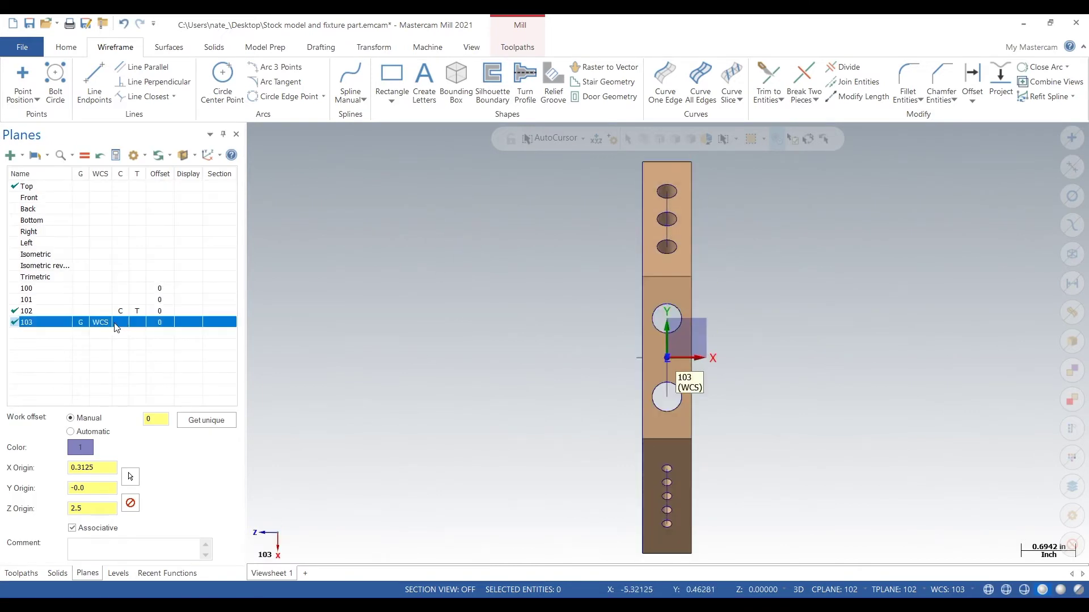
left_click(121, 322)
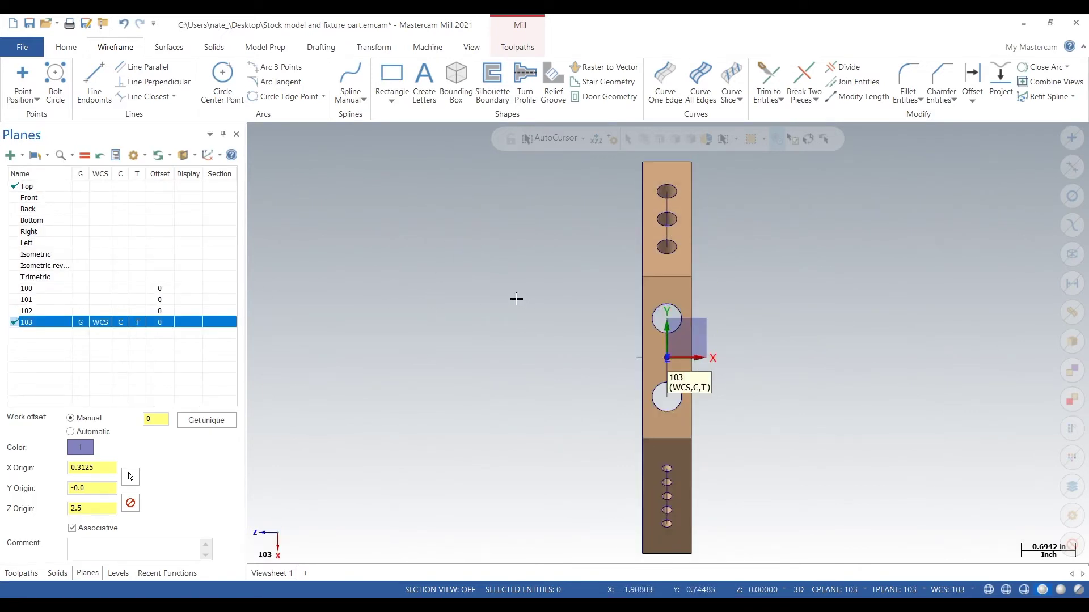
middle_click_drag(514, 285, 510, 306)
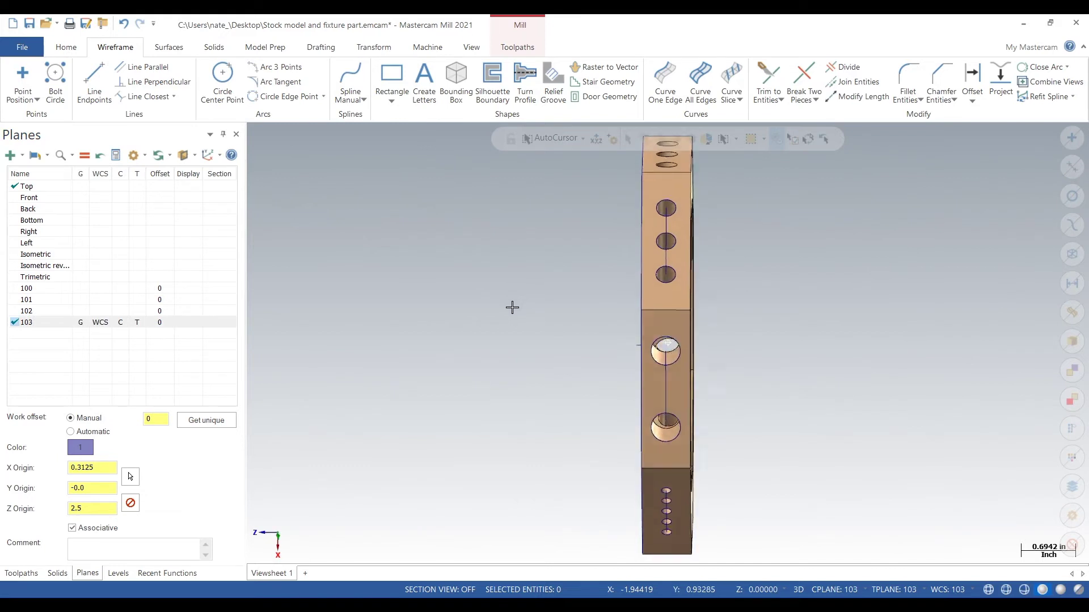
Define a new plane on the next ring face at orientation 4 of 8.
left_click(9, 157)
left_click(48, 187)
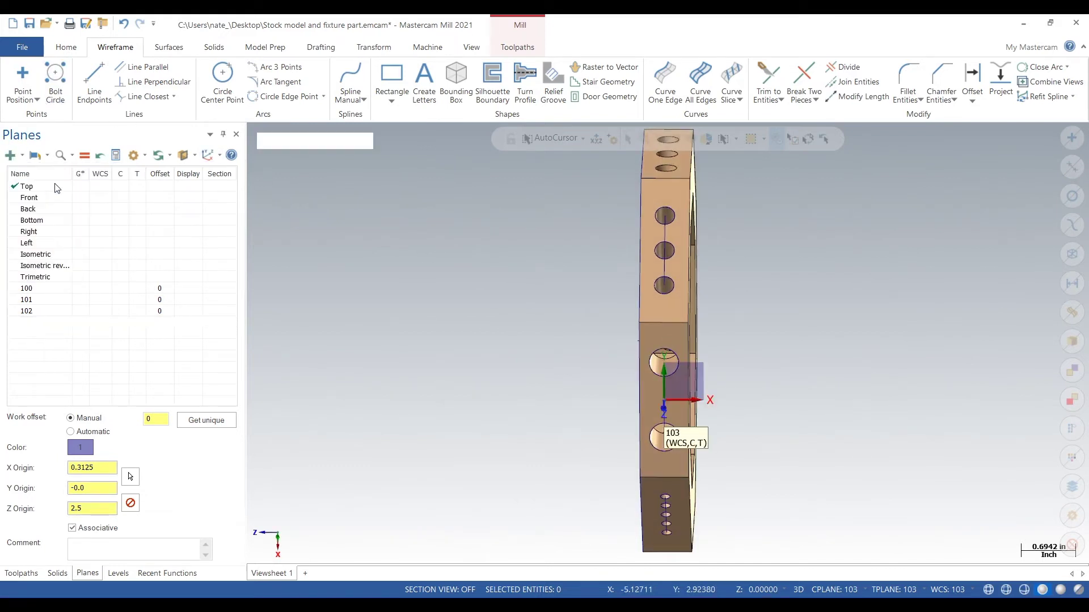
left_click(681, 245)
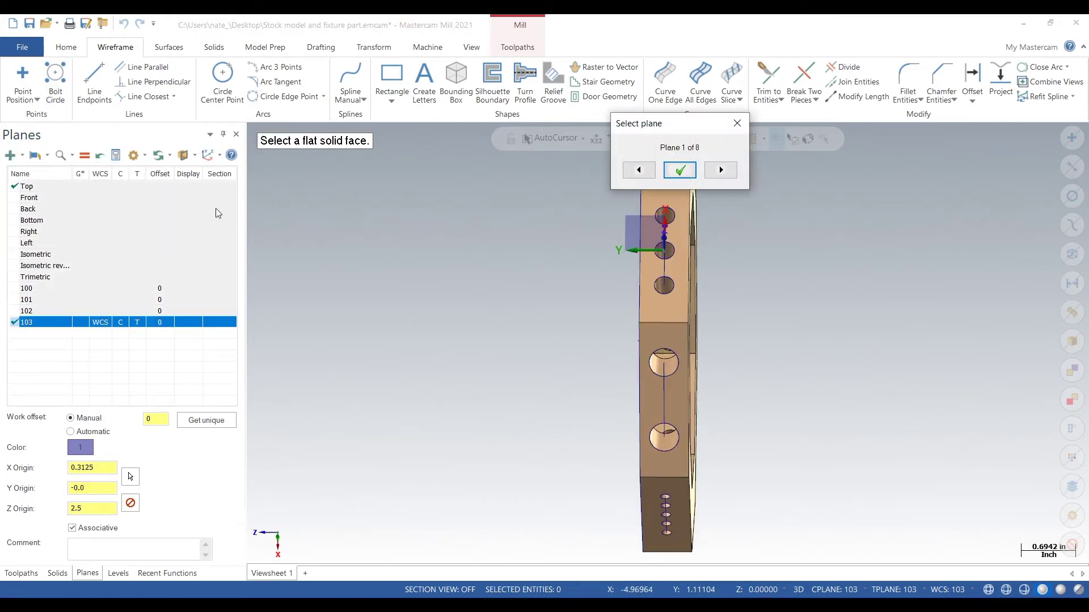
left_click(718, 171)
left_click(718, 171)
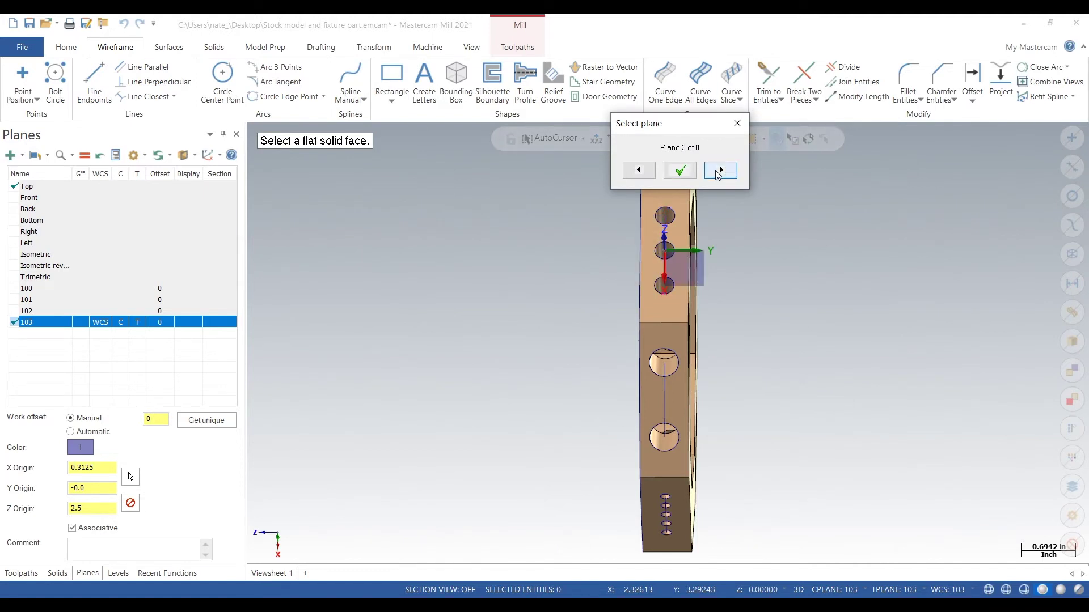
left_click(718, 172)
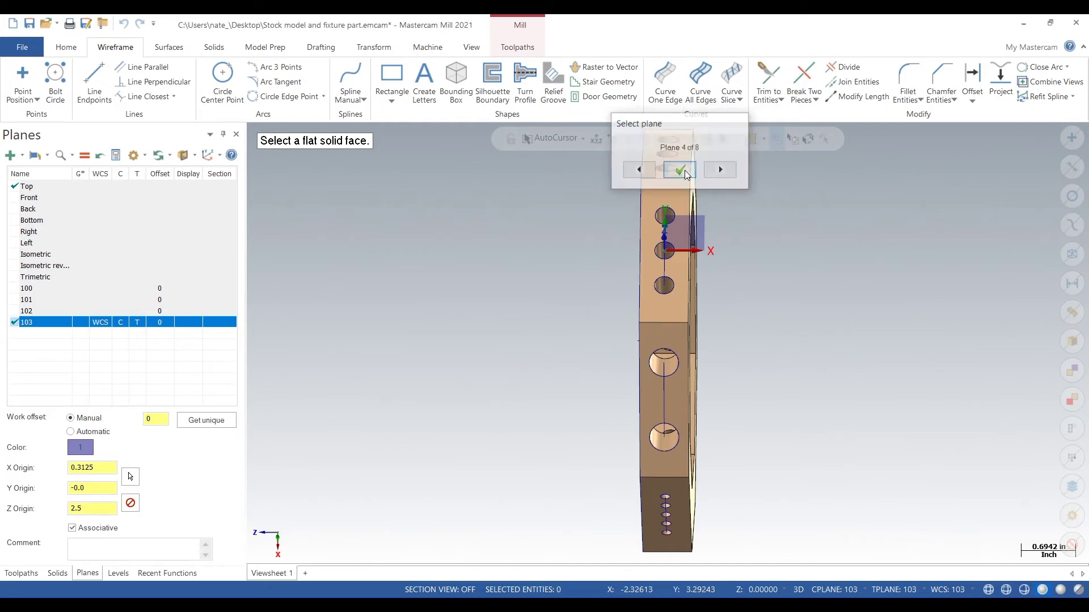
left_click(680, 170)
Name the plane 104 with work offset 0 and make it WCS, graphics, construction and tool plane.
type("104")
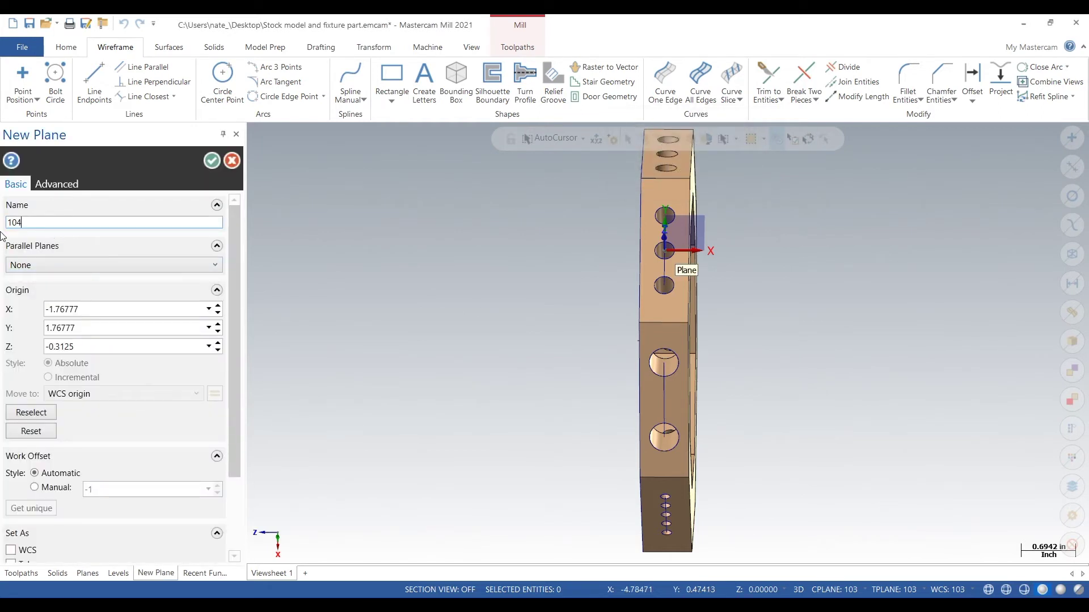
left_click(33, 490)
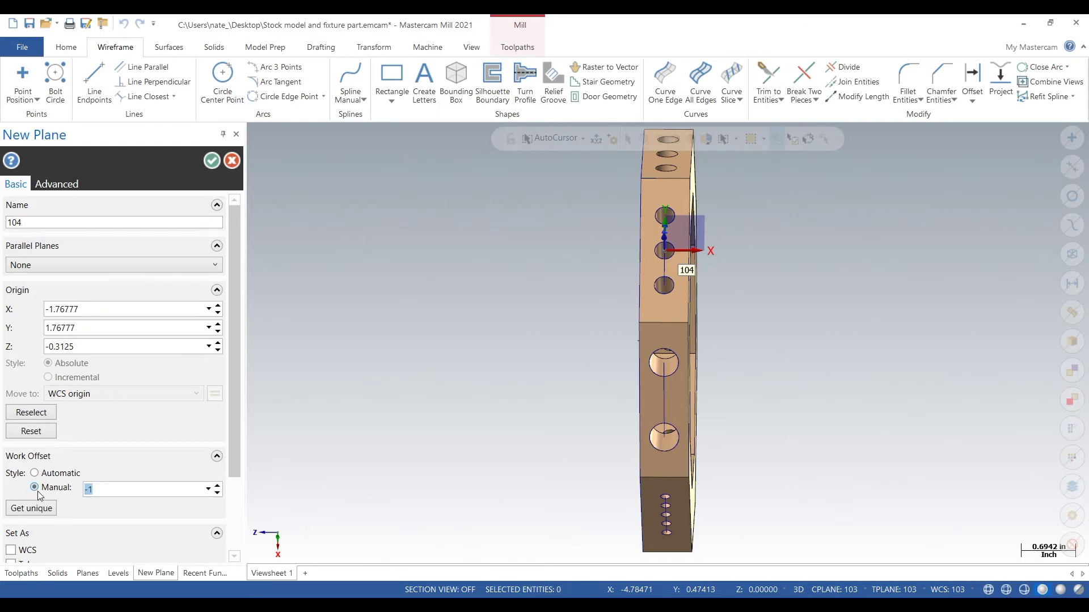
left_click(212, 160)
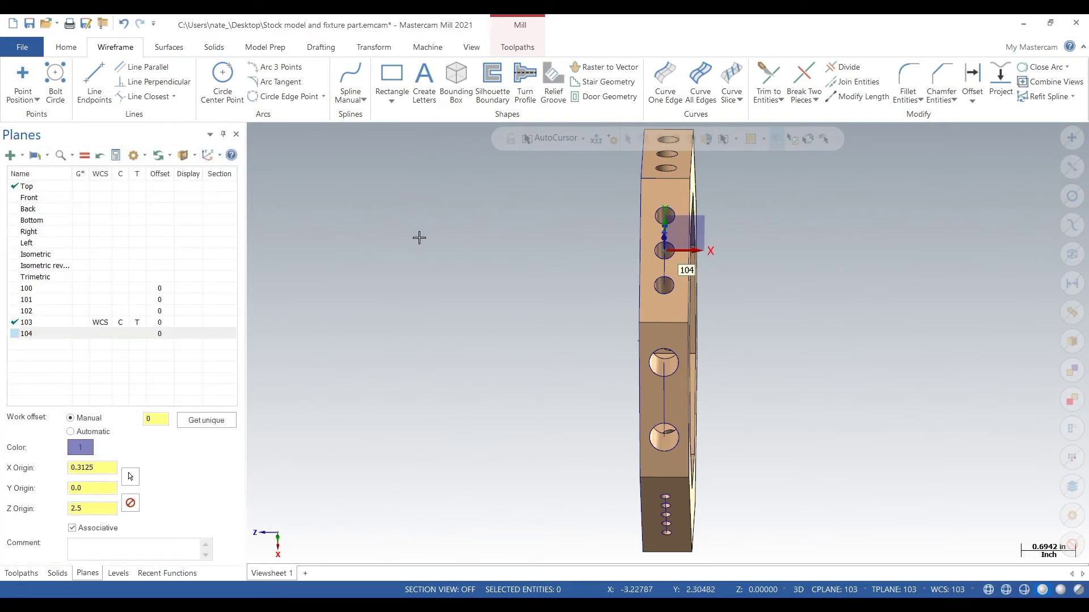
left_click(104, 336)
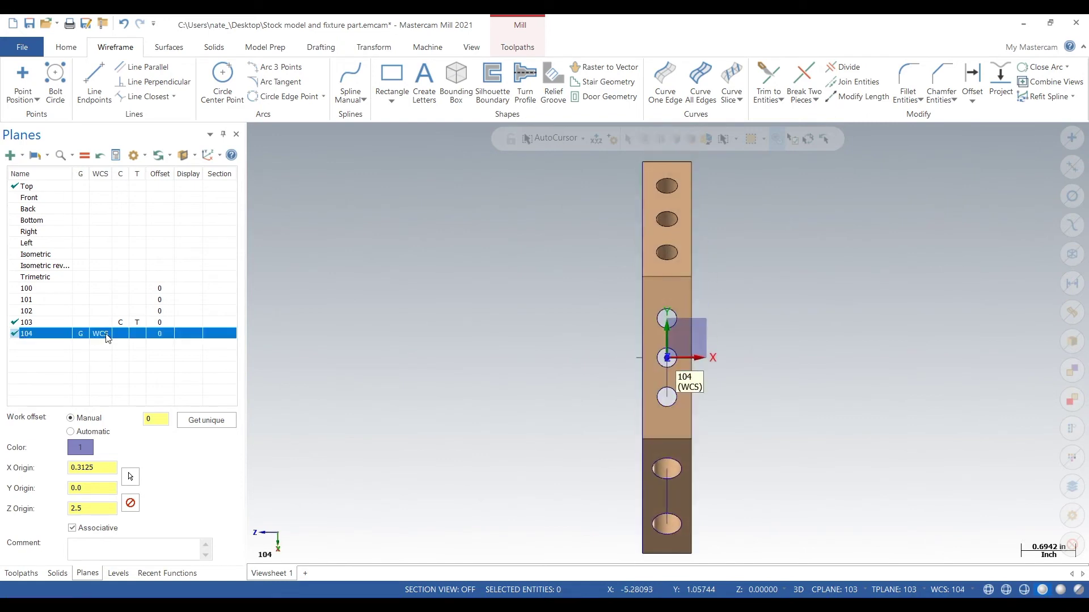
left_click(126, 336)
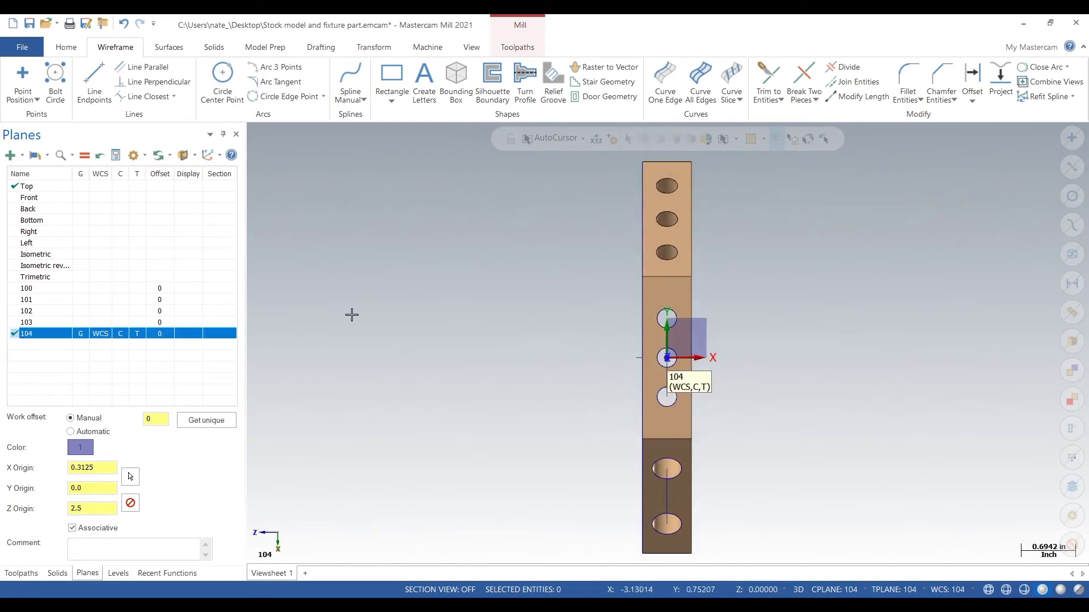
left_click(11, 155)
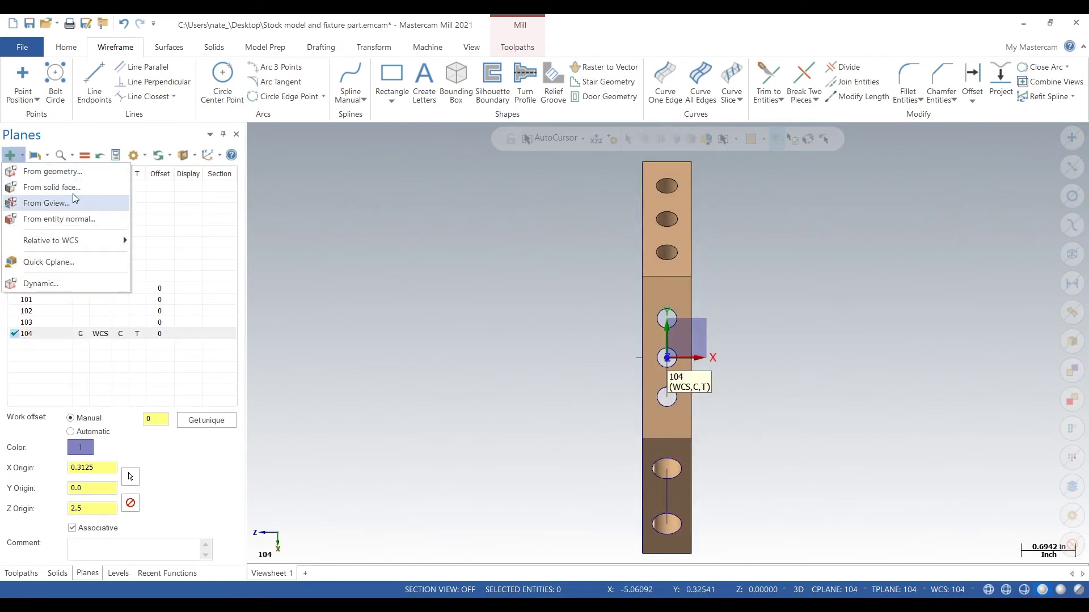
Define a new plane on the next ring face, stepping to the correct orientation.
left_click(52, 187)
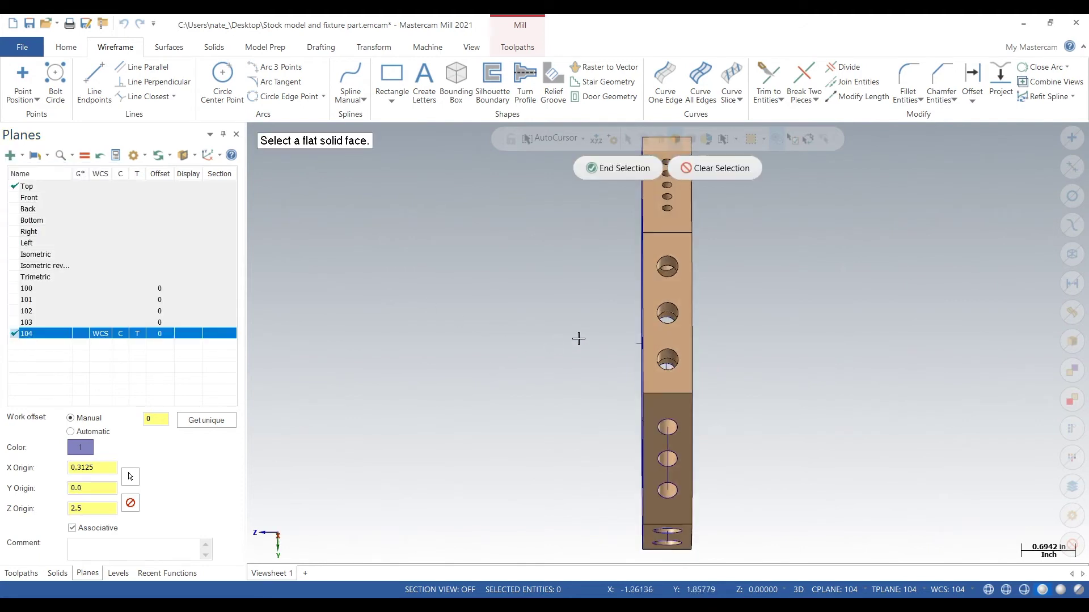
left_click(662, 291)
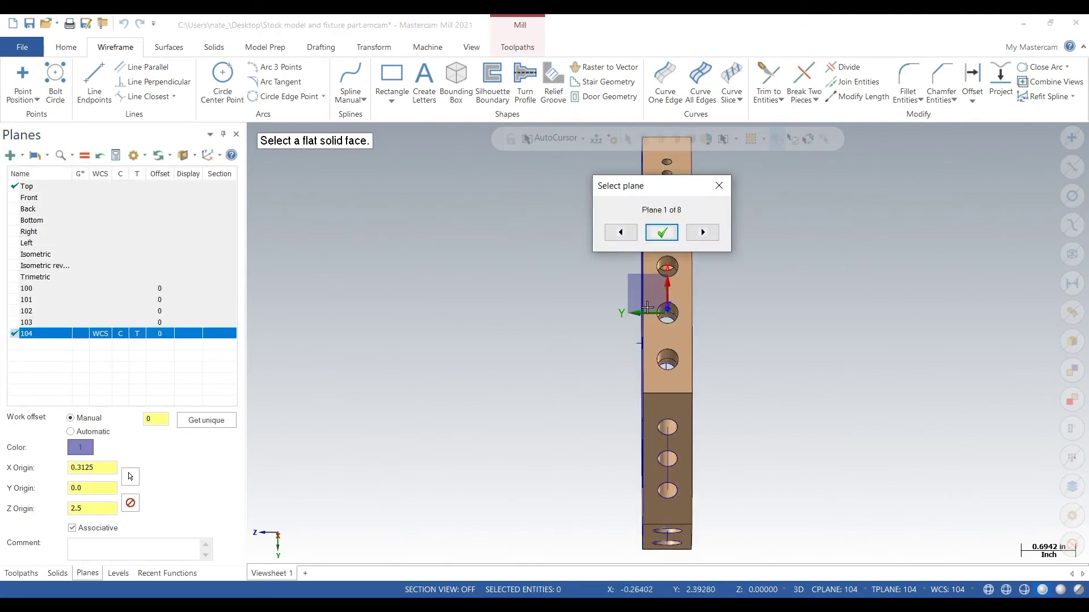
left_click(701, 233)
left_click(702, 233)
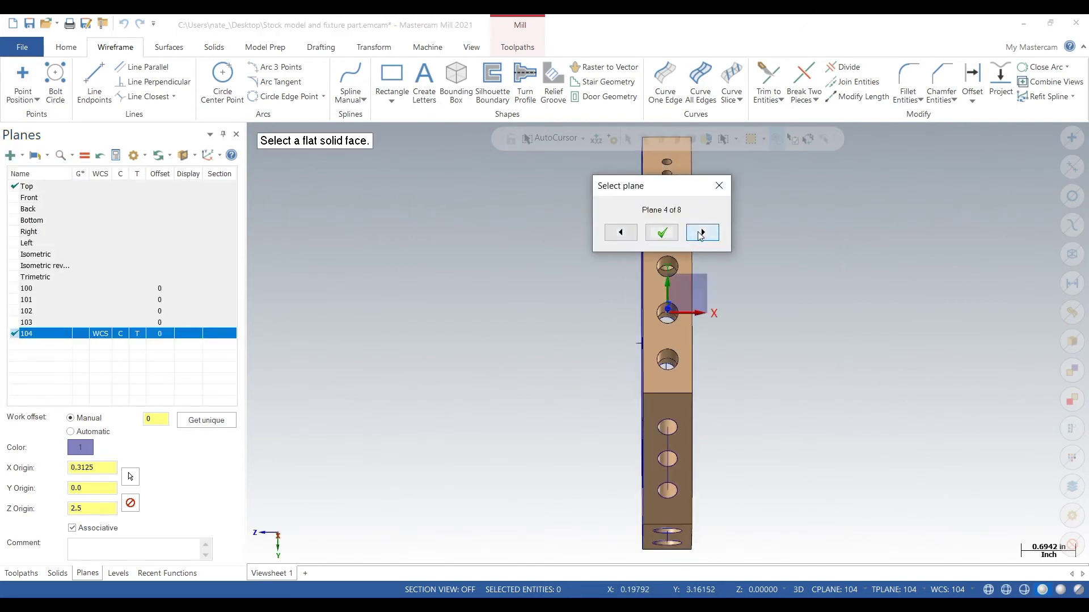
left_click(662, 233)
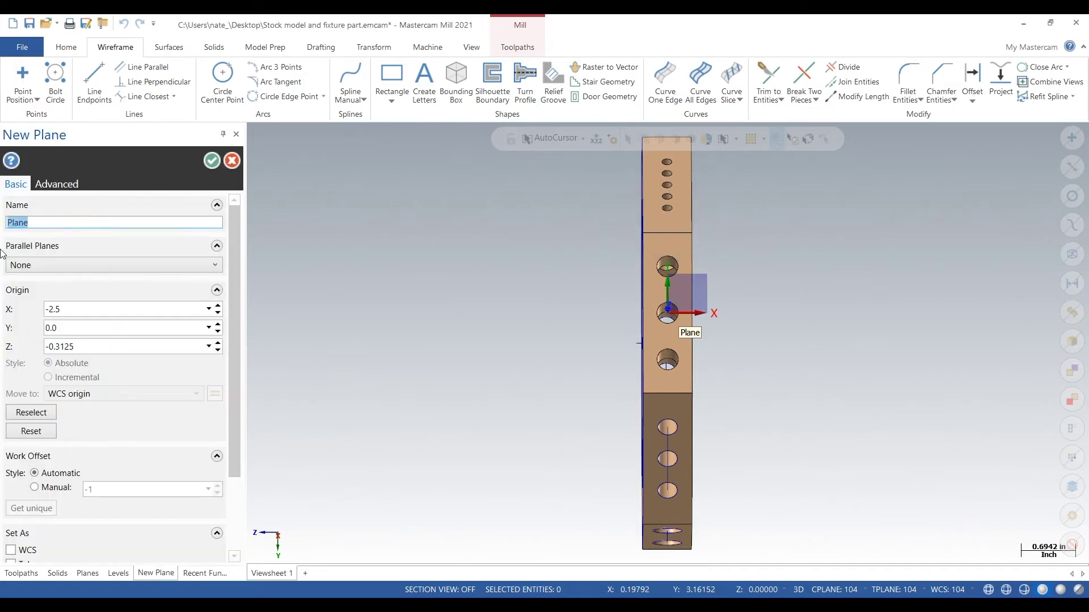
Name the plane 105 with manual work offset 0, make it WCS and graphics view, and show its axes.
type("105")
left_click(33, 489)
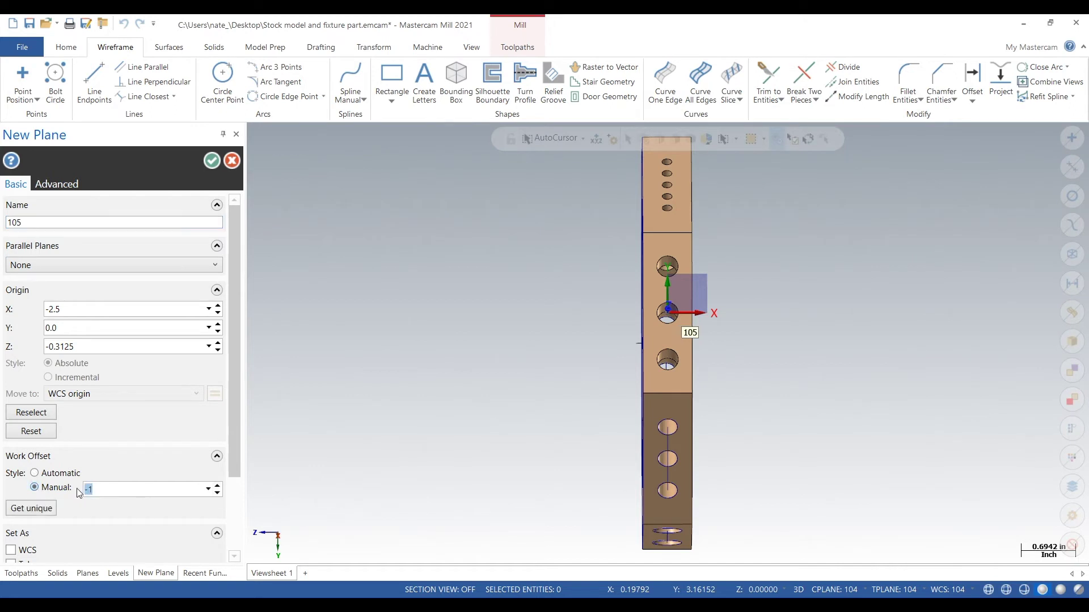
type("0")
left_click(212, 161)
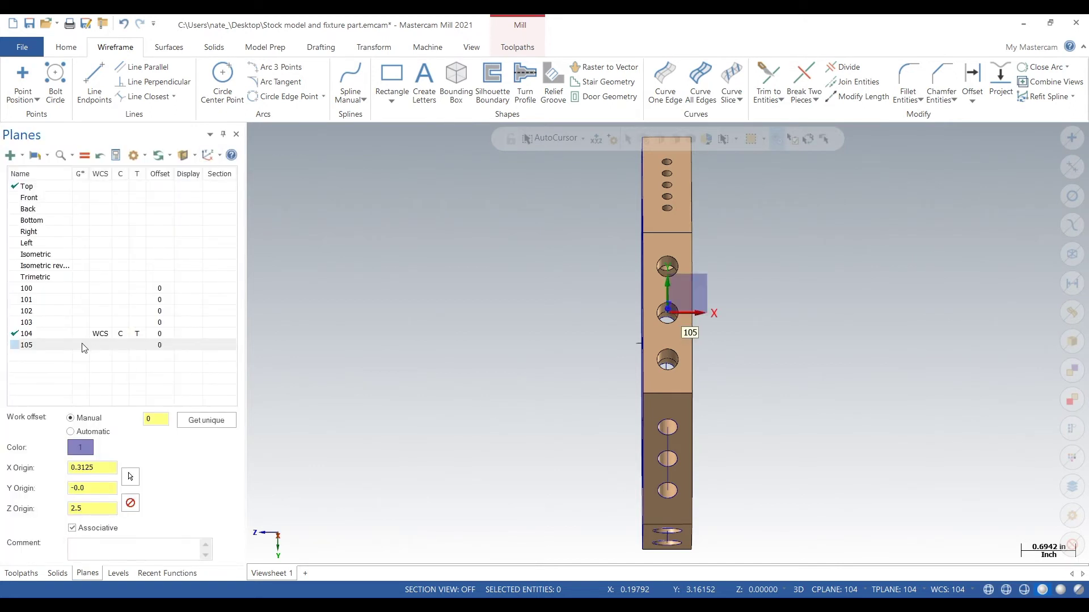
left_click(81, 345)
left_click(100, 345)
middle_click_drag(505, 268, 499, 294)
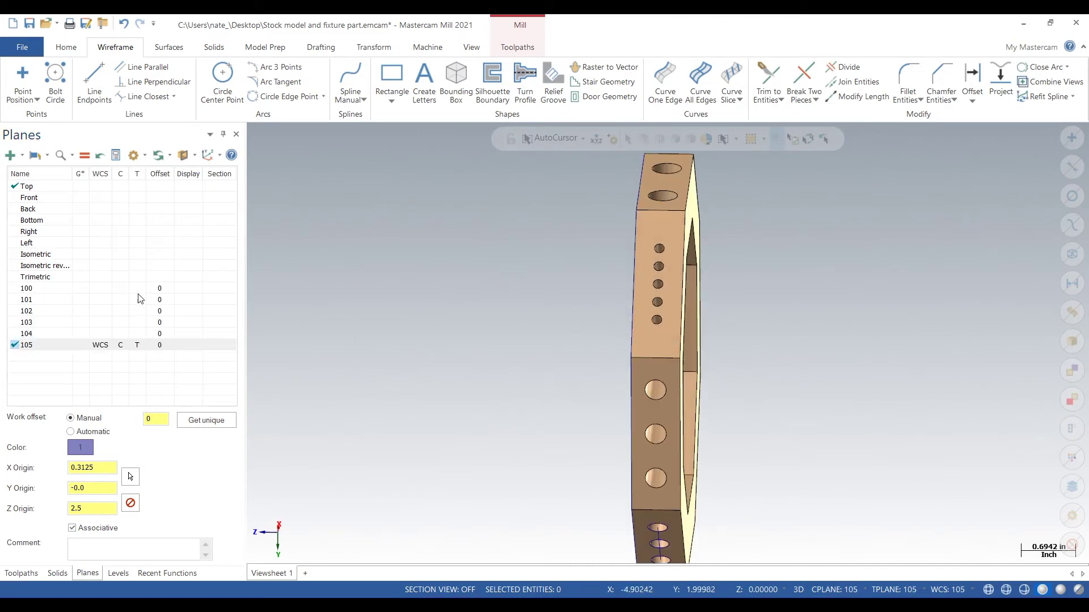
left_click(44, 347)
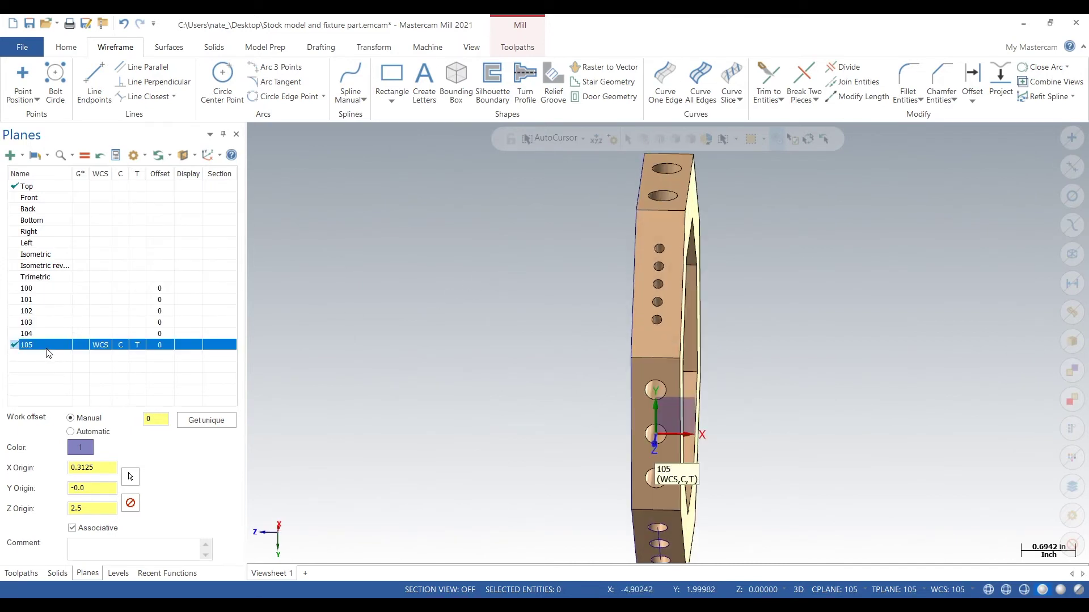
left_click(11, 154)
Create plane 106 on the next ring face after two orientation steps.
left_click(40, 185)
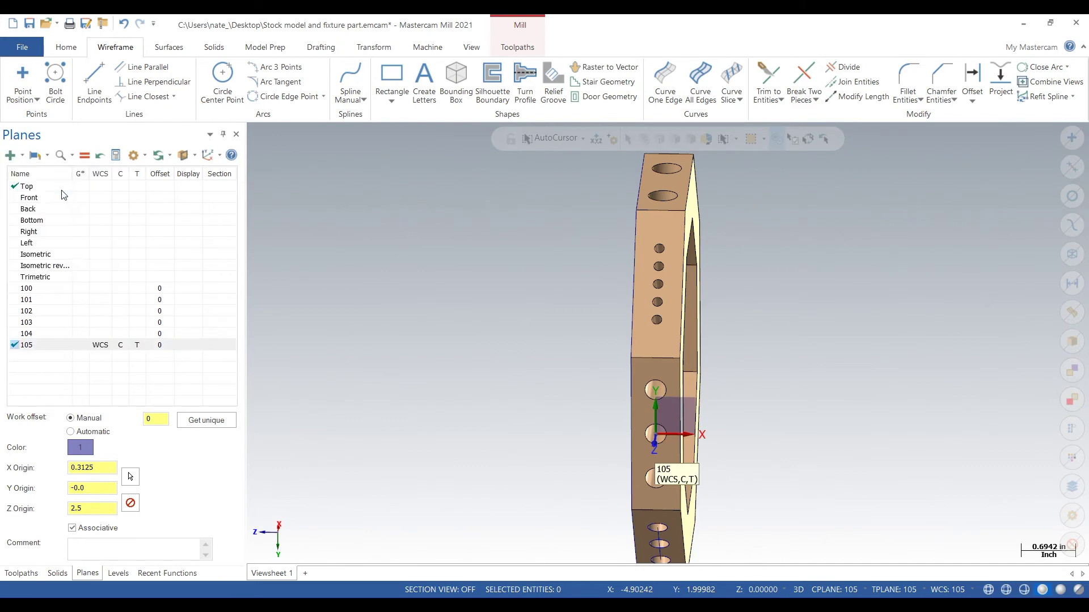
left_click(661, 286)
left_click(711, 398)
left_click(712, 398)
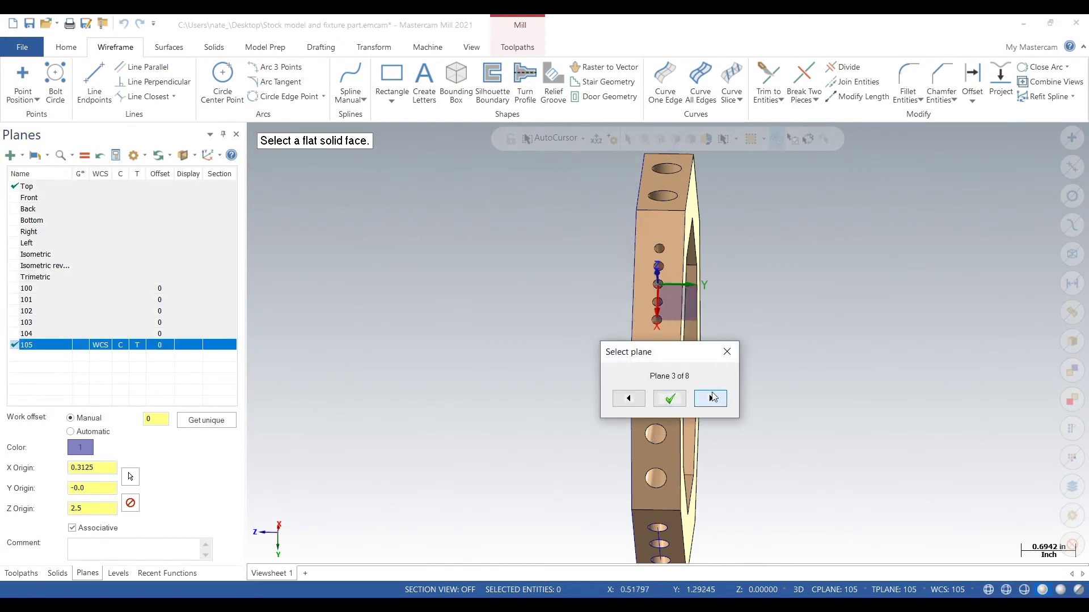
left_click(711, 398)
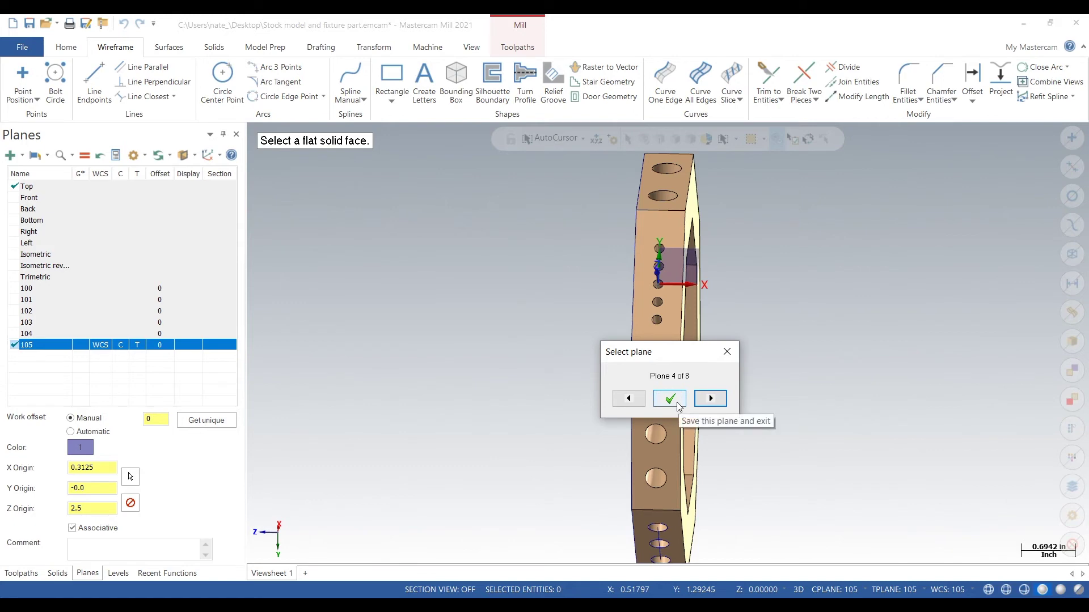
left_click(677, 404)
left_click_drag(44, 228, 2, 234)
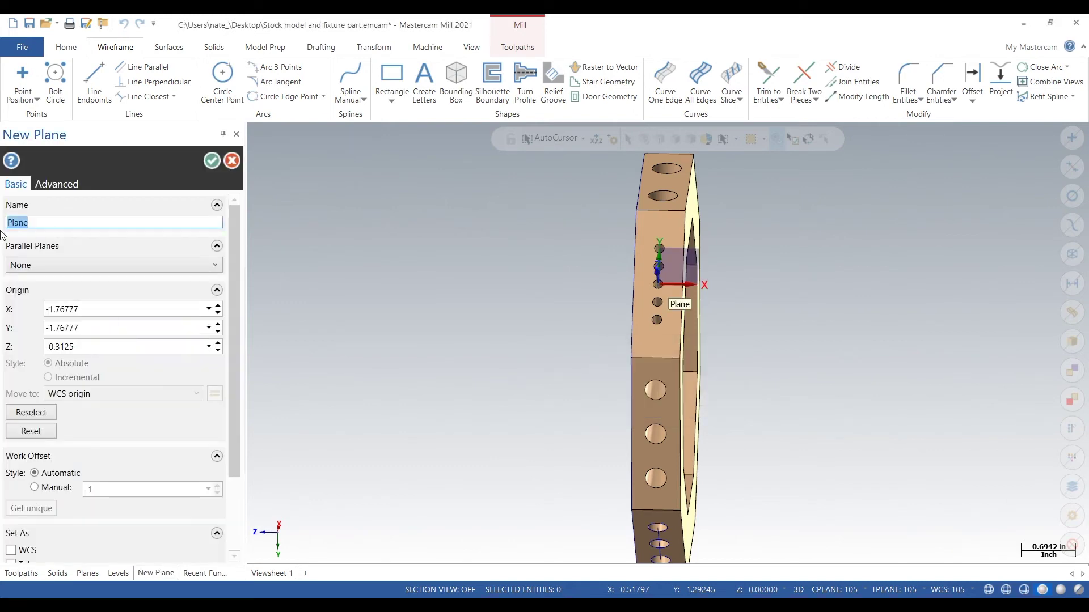
type("106")
left_click(212, 161)
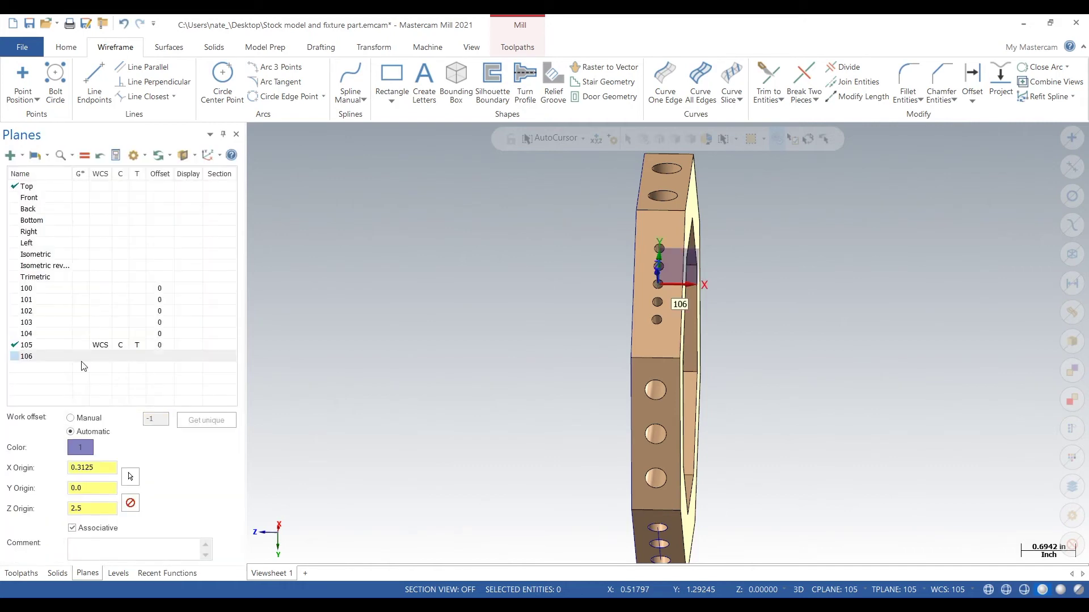
Make plane 106 the WCS, construction and tool plane with manual work offset 0.
left_click(81, 358)
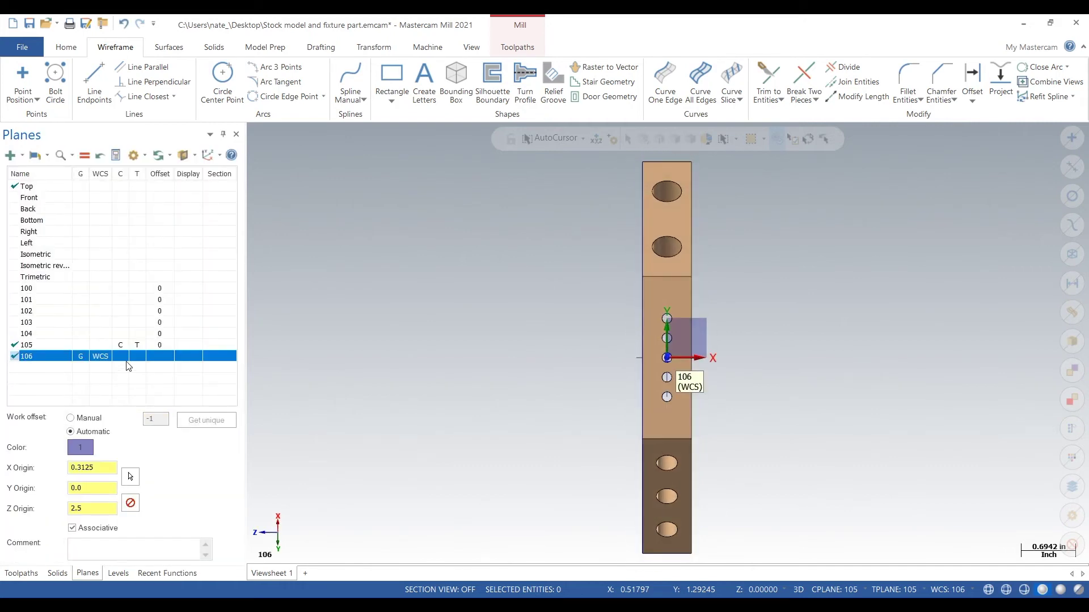
left_click(121, 357)
left_click(70, 418)
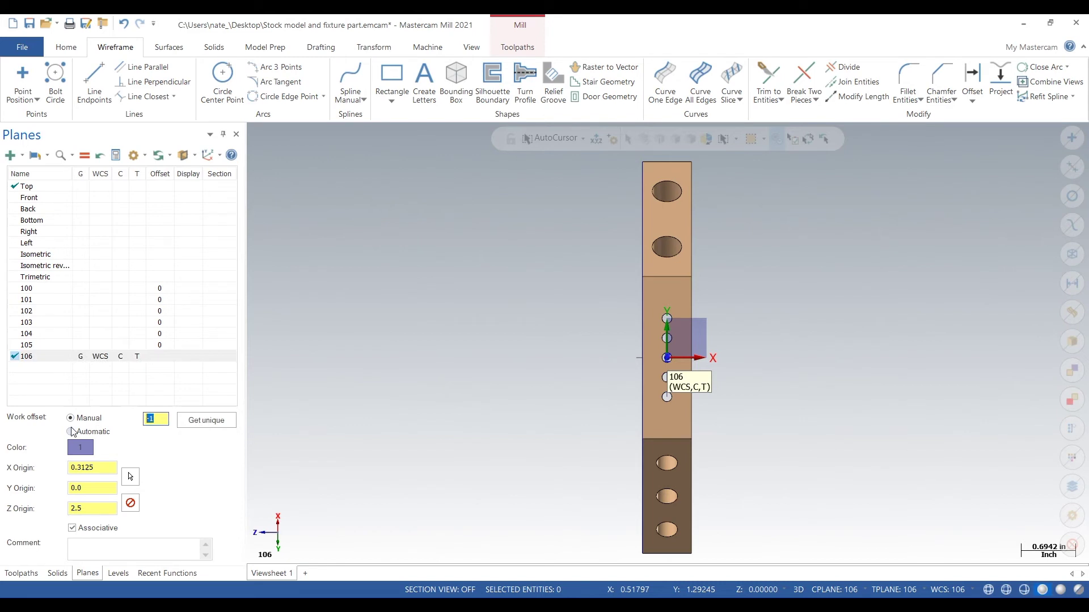
type("0")
key("Return")
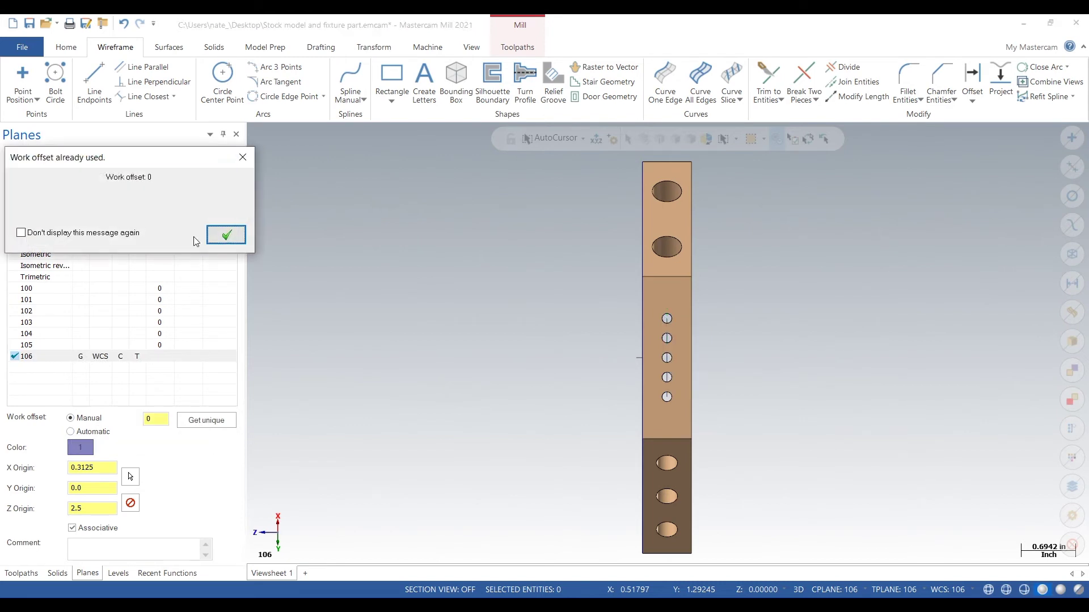
left_click(226, 235)
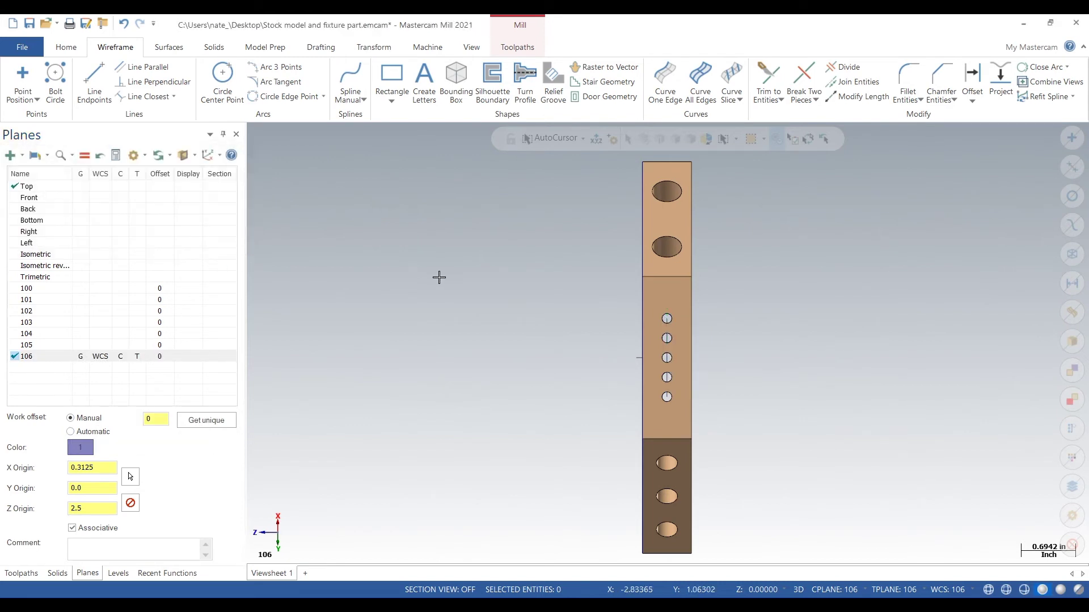
Display planes 100 through 106 on the ring and align the view with plane 106.
middle_click_drag(481, 289, 101, 323)
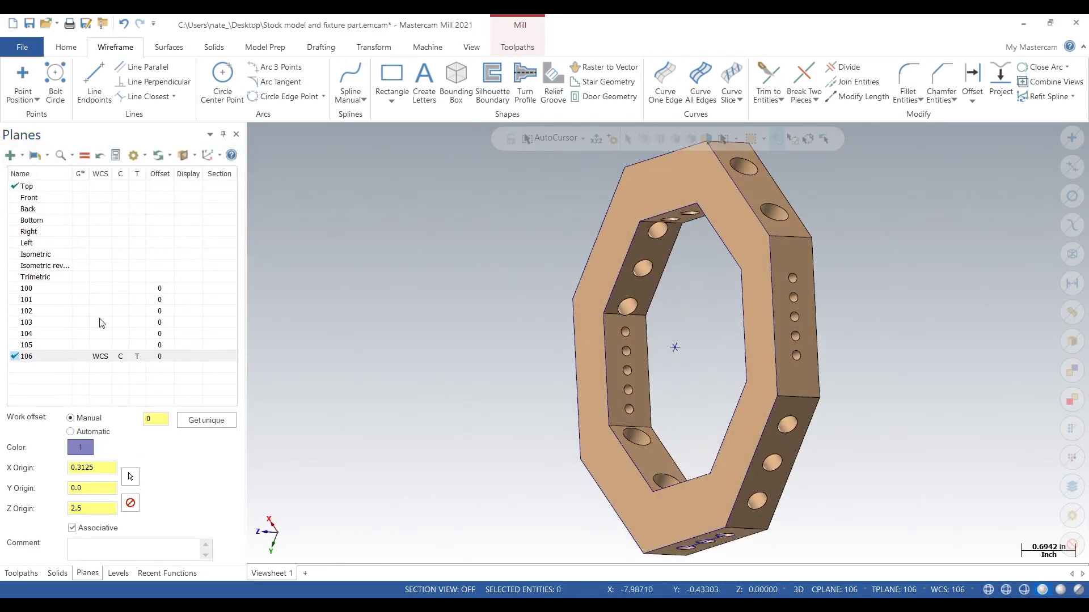
left_click(55, 292, "shift")
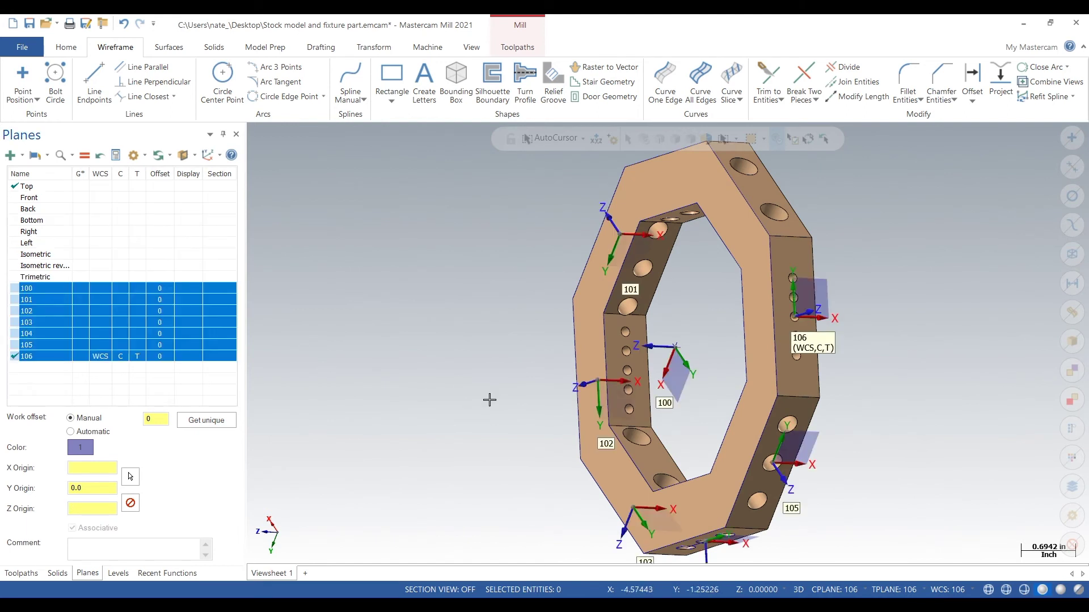
left_click(56, 357)
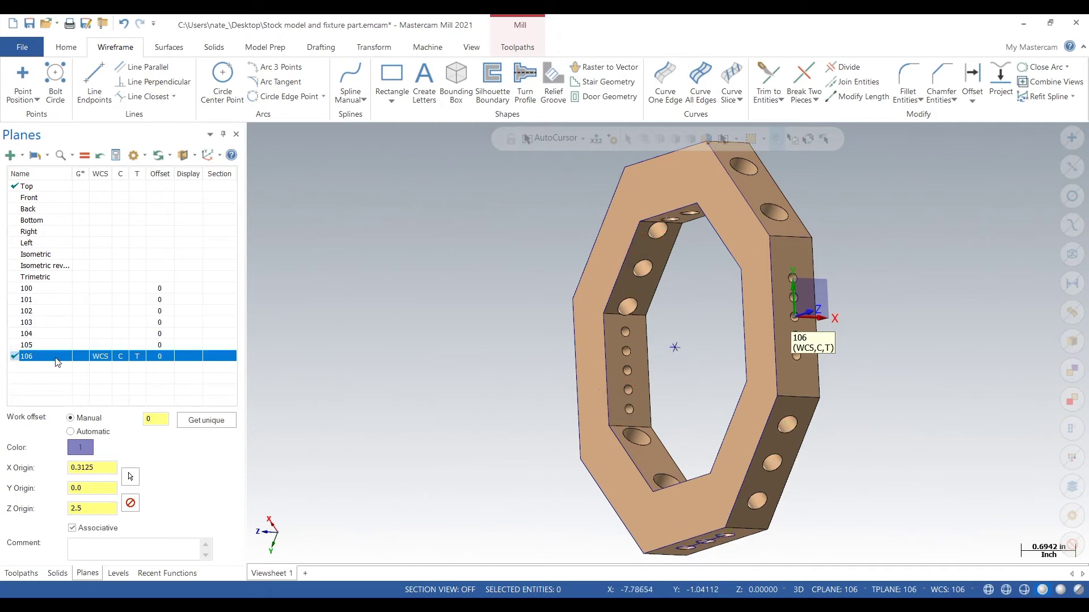
left_click(81, 357)
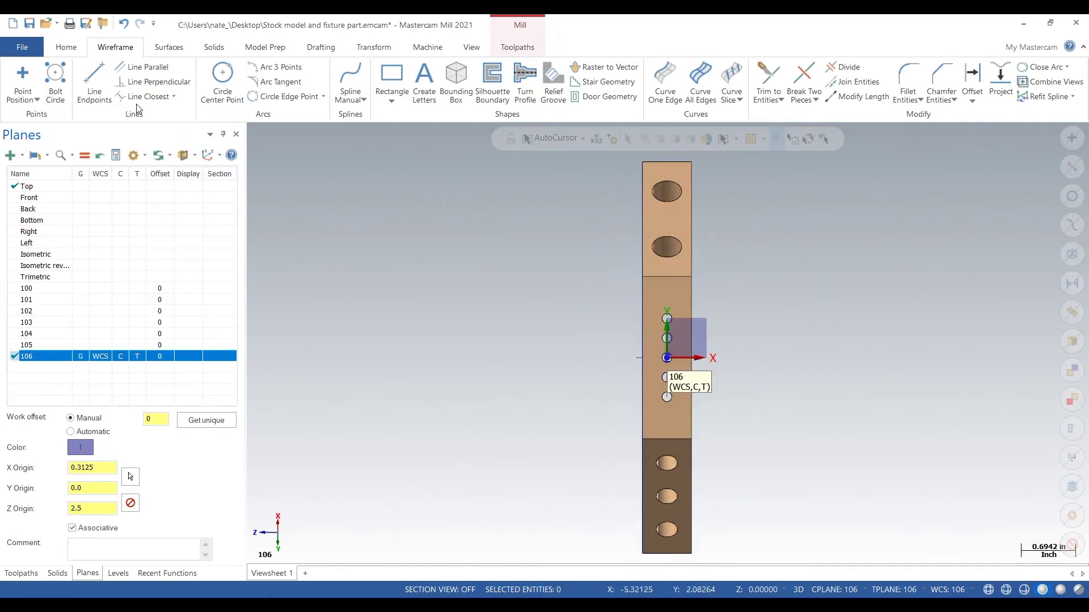
left_click(11, 154)
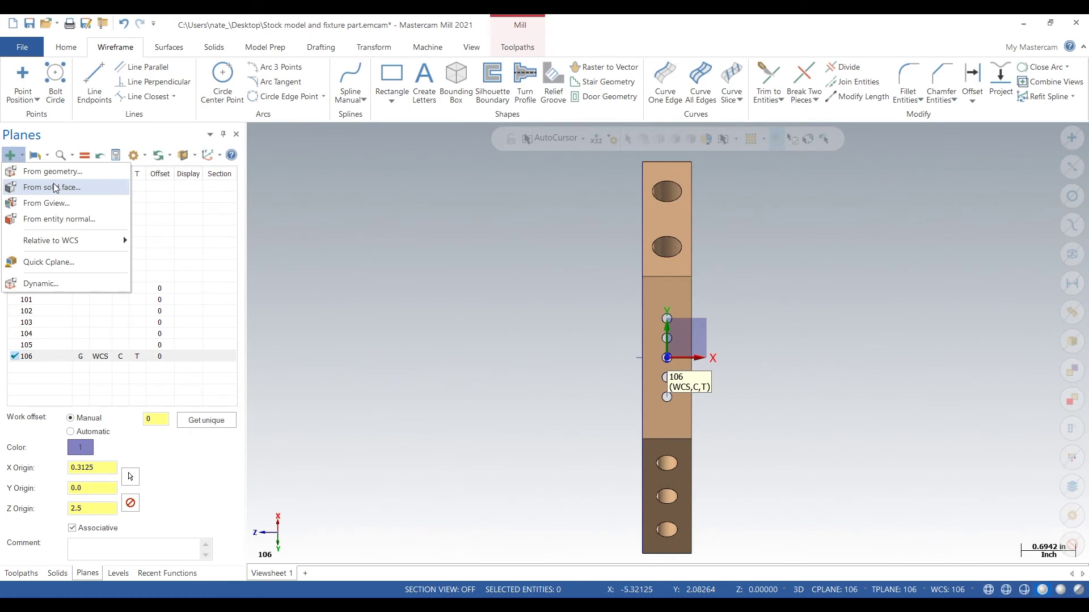
Define a new plane on the next ring face, stepping three times to the wanted orientation.
left_click(54, 187)
left_click(665, 223)
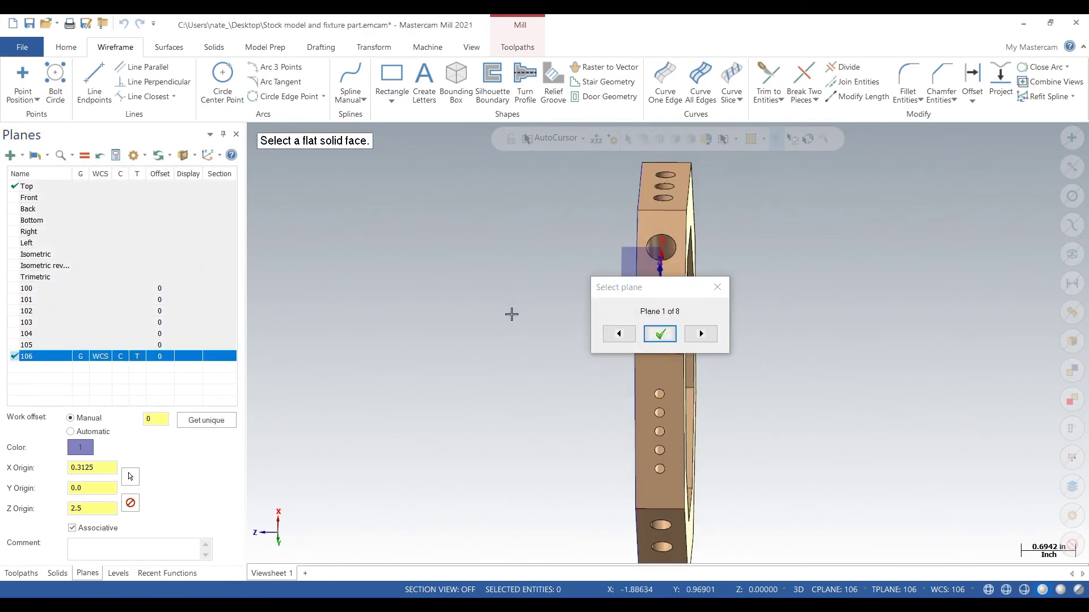
left_click(701, 333)
left_click(701, 333)
left_click(701, 333)
left_click(660, 333)
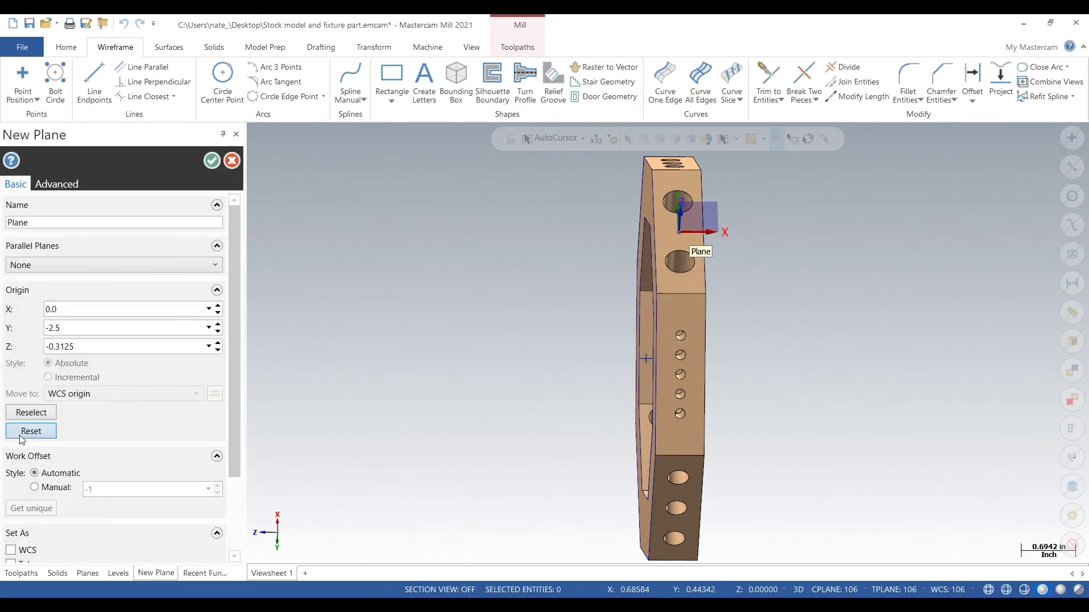
Name the new plane 107 with manual work offset 0.
left_click(58, 226)
double_click(62, 224)
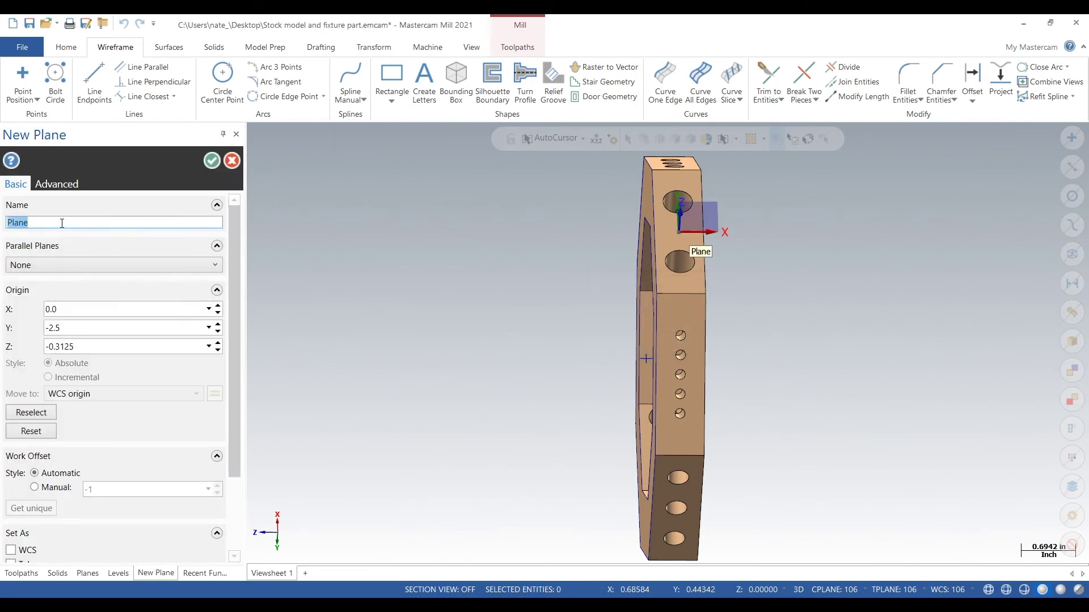
type("107")
left_click(35, 487)
type("0")
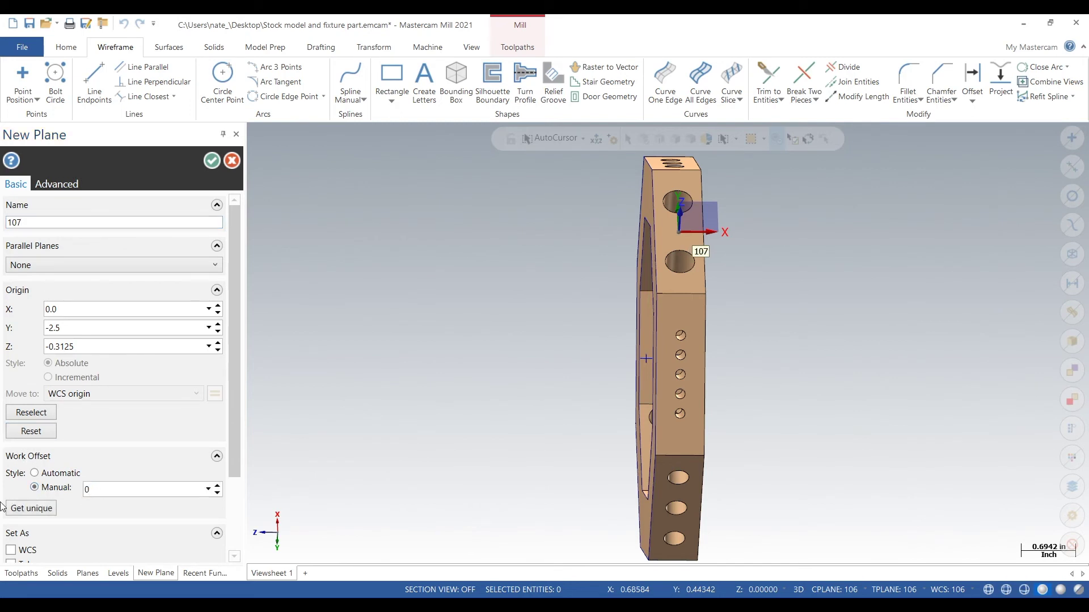
left_click(209, 165)
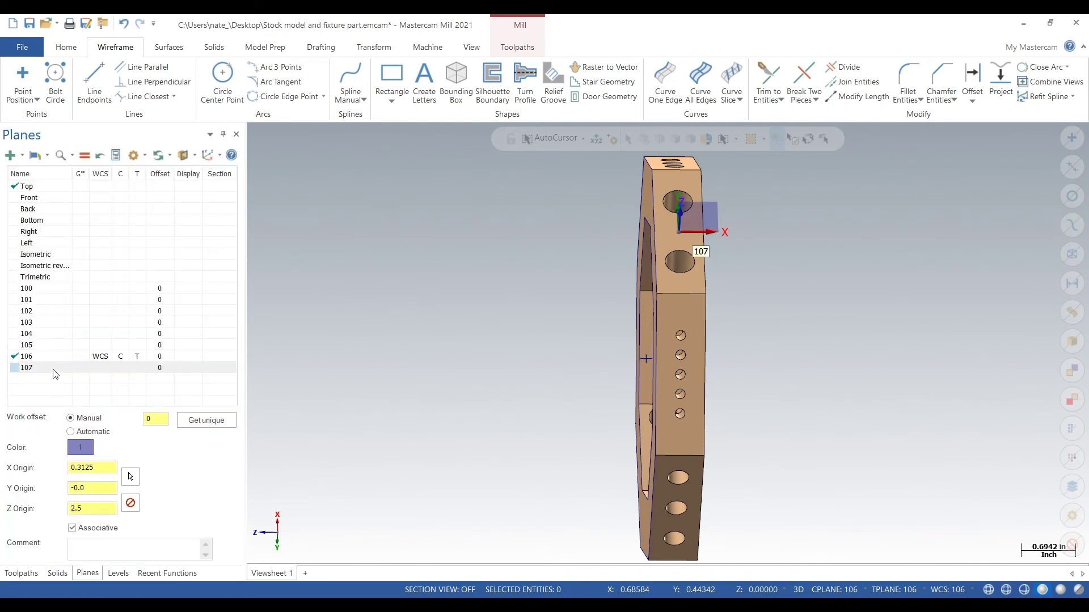
Make plane 107 the graphics view, WCS, construction and tool plane.
left_click(53, 368)
left_click(80, 369)
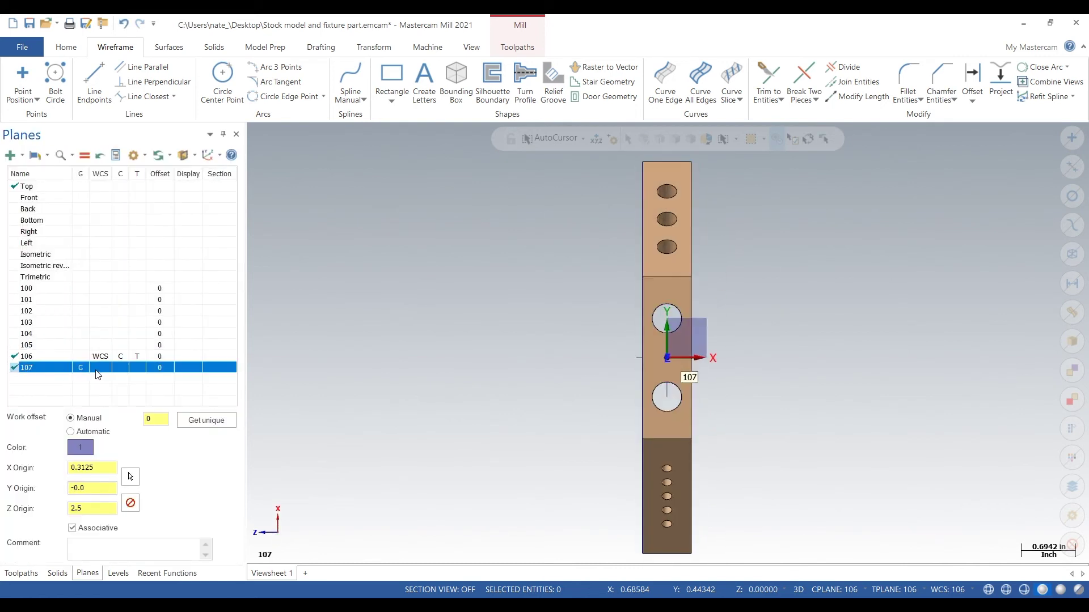
left_click(100, 373)
left_click(131, 369)
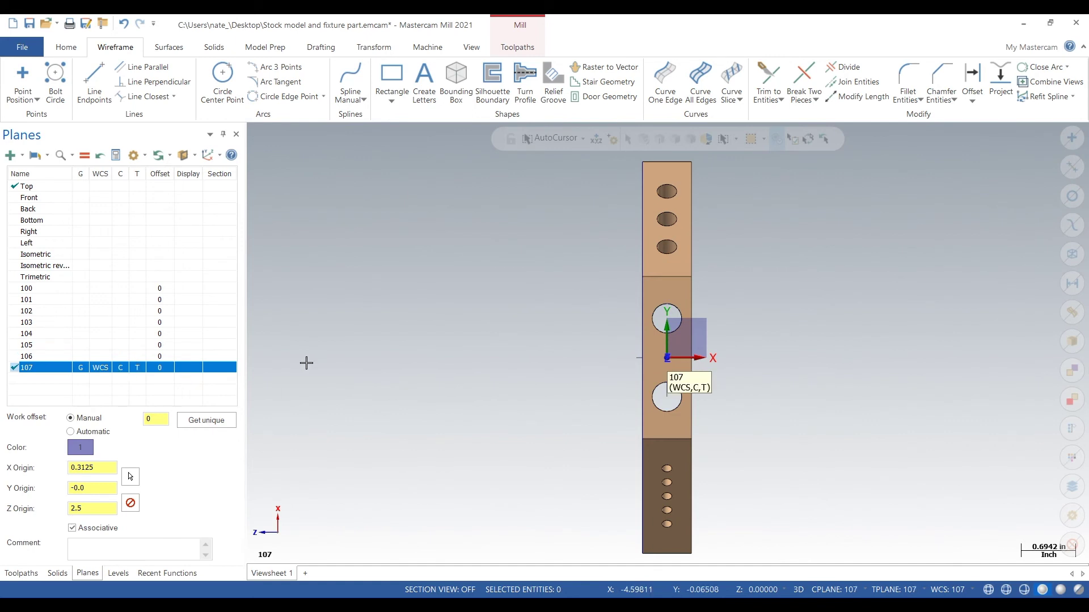
left_click(10, 155)
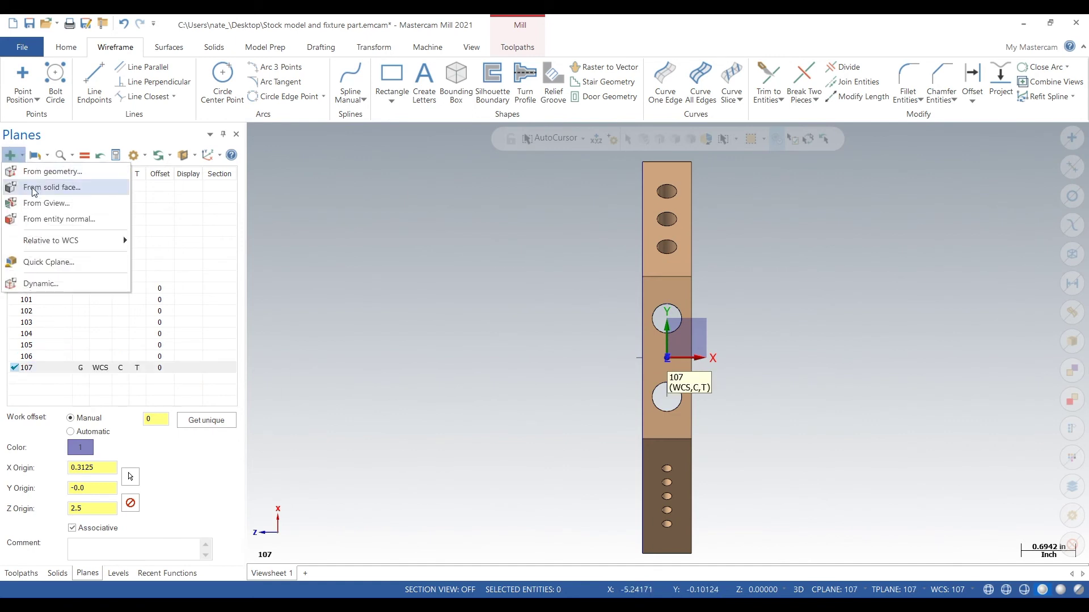
Define a new plane on the last ring face, stepping three times to the wanted orientation.
left_click(35, 188)
left_click(658, 340)
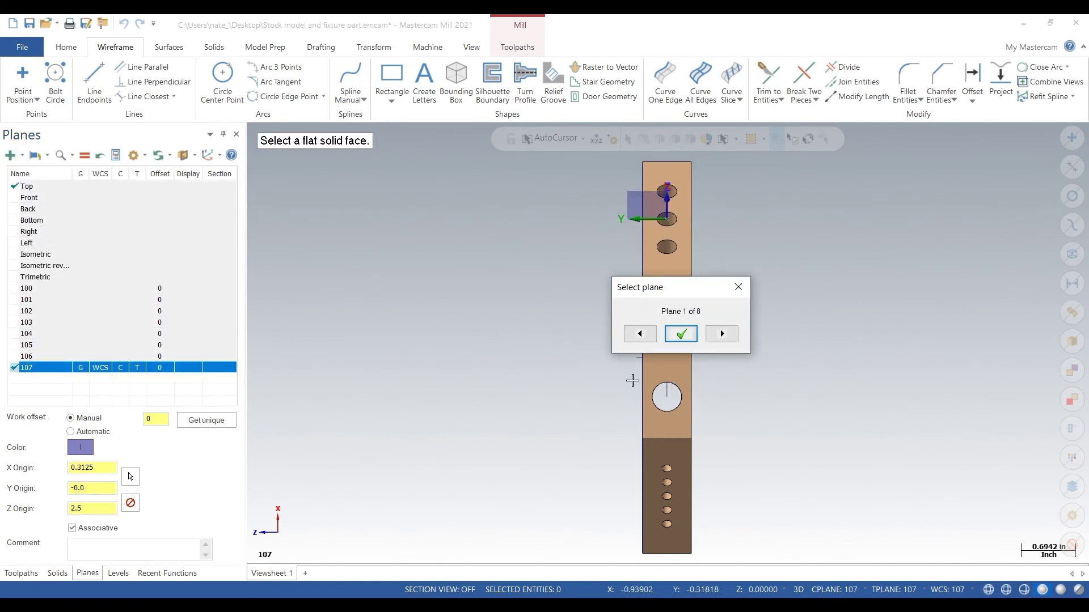
left_click(722, 334)
left_click(722, 334)
left_click(721, 334)
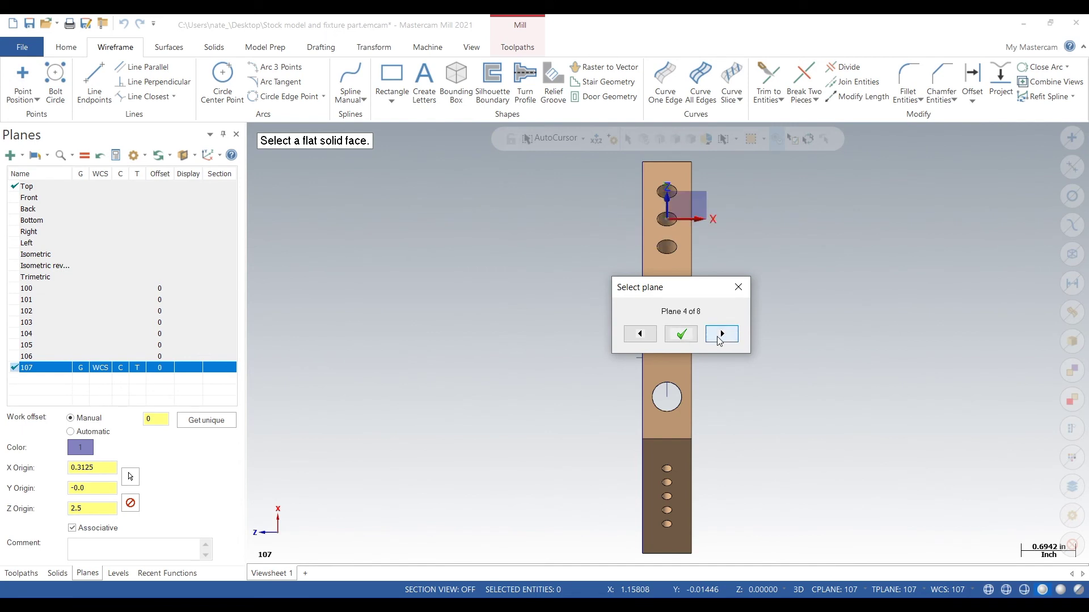
left_click(681, 333)
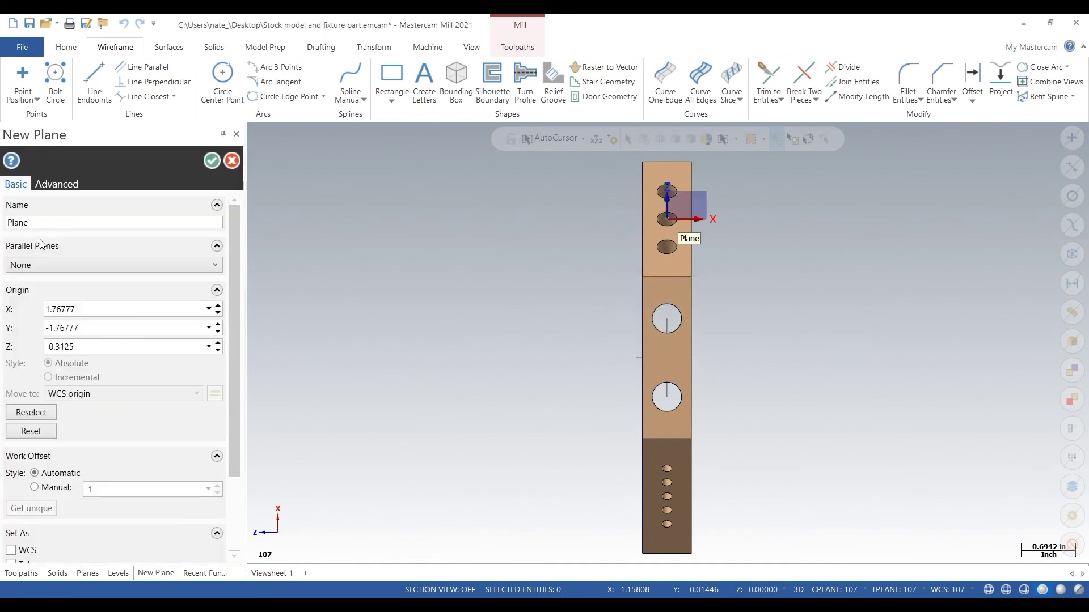
Name the plane 108 with manual work offset 0 and make it the active WCS, construction and tool plane.
double_click(44, 223)
type("108")
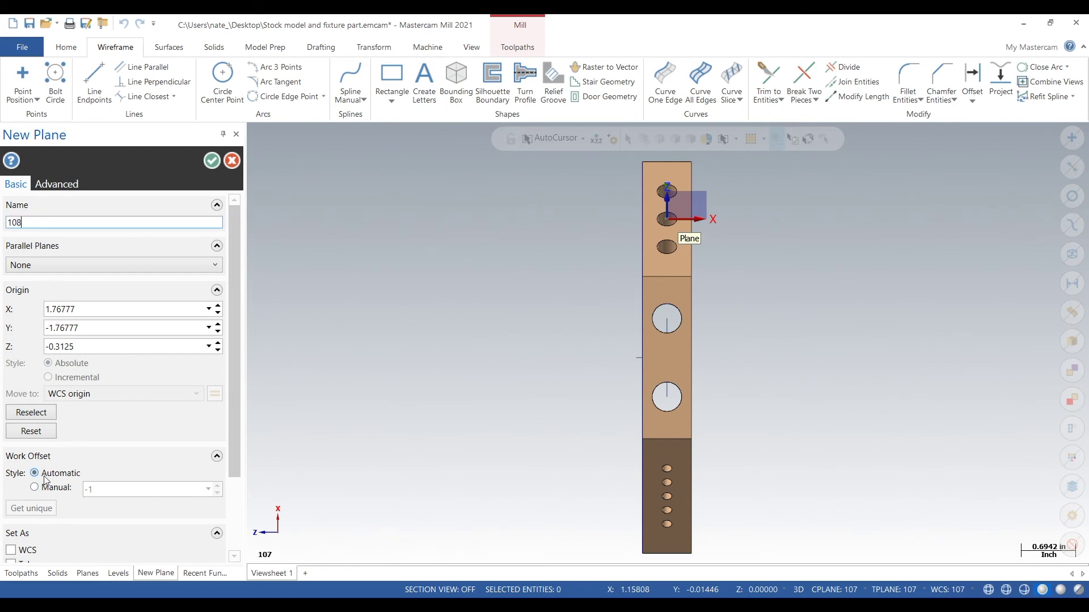
left_click(34, 487)
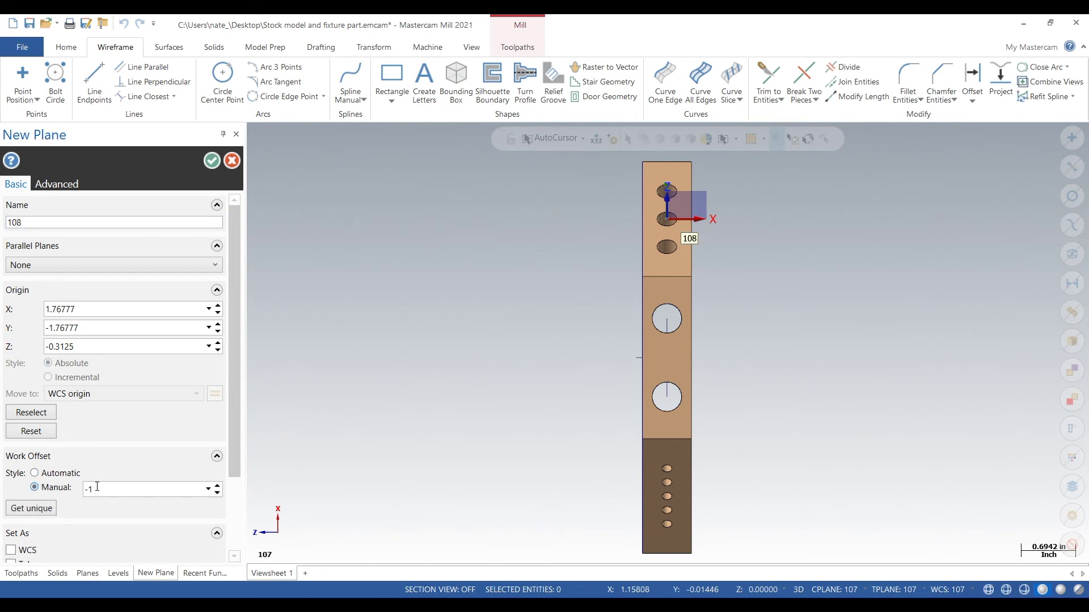
type("0")
left_click(213, 161)
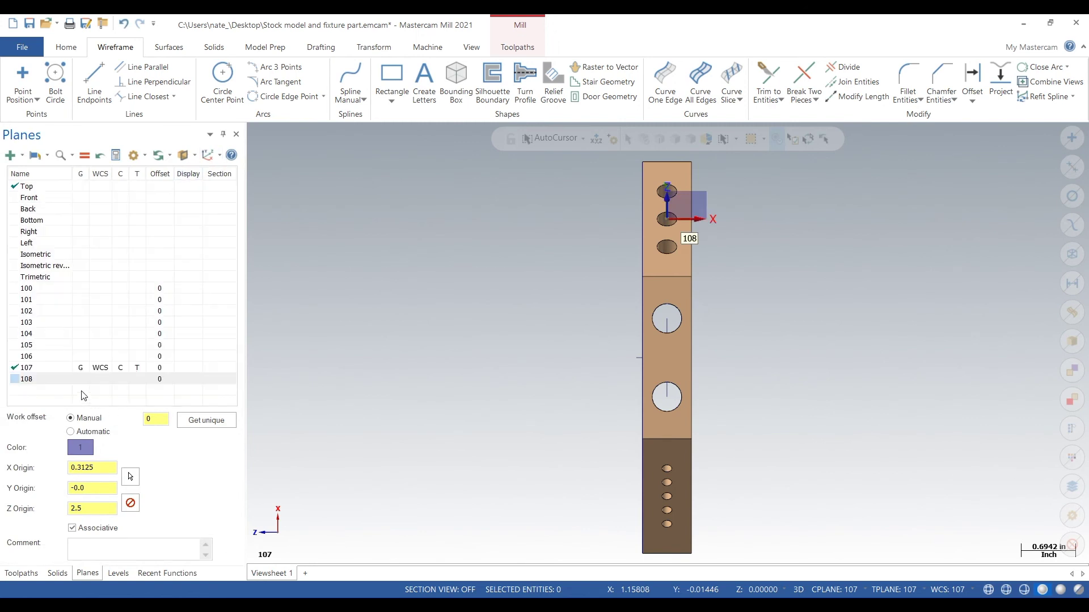
left_click(101, 379)
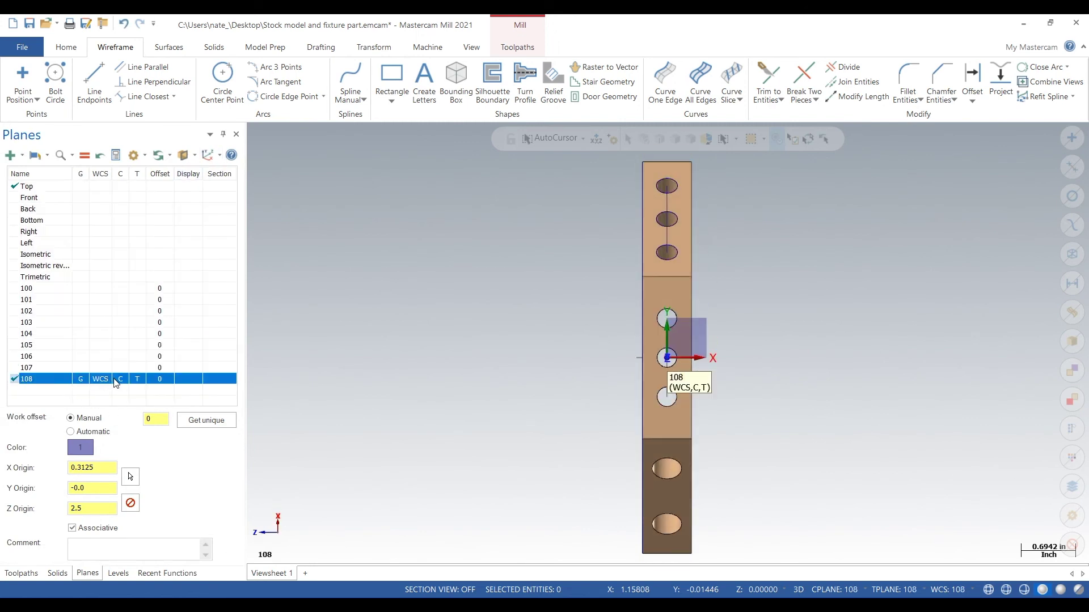
middle_click_drag(454, 301, 722, 282)
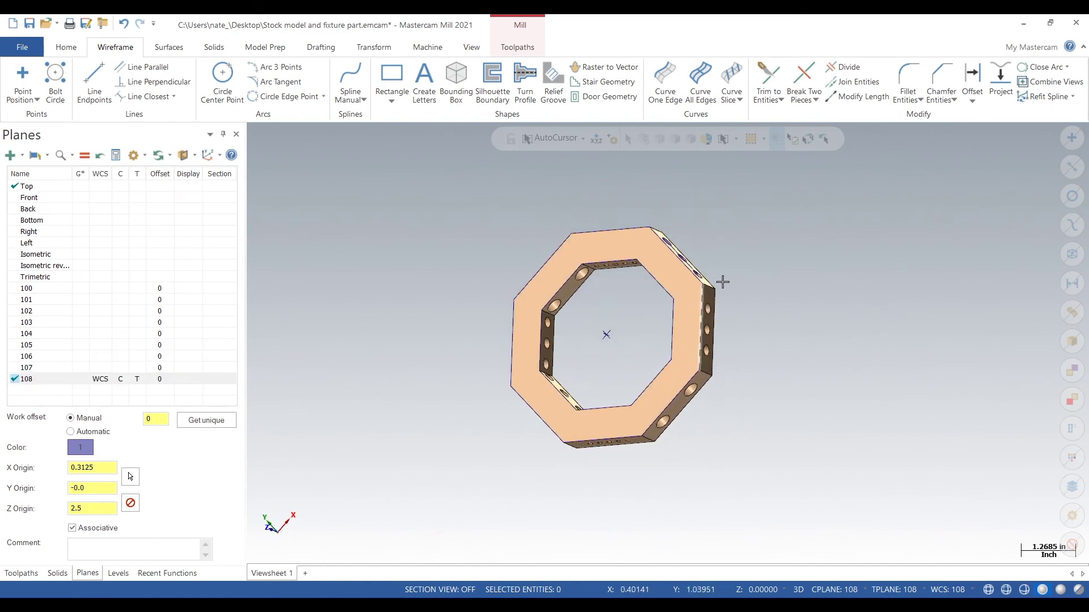
Display the axes of planes 100 through 108 around the octagonal ring.
left_click(63, 382)
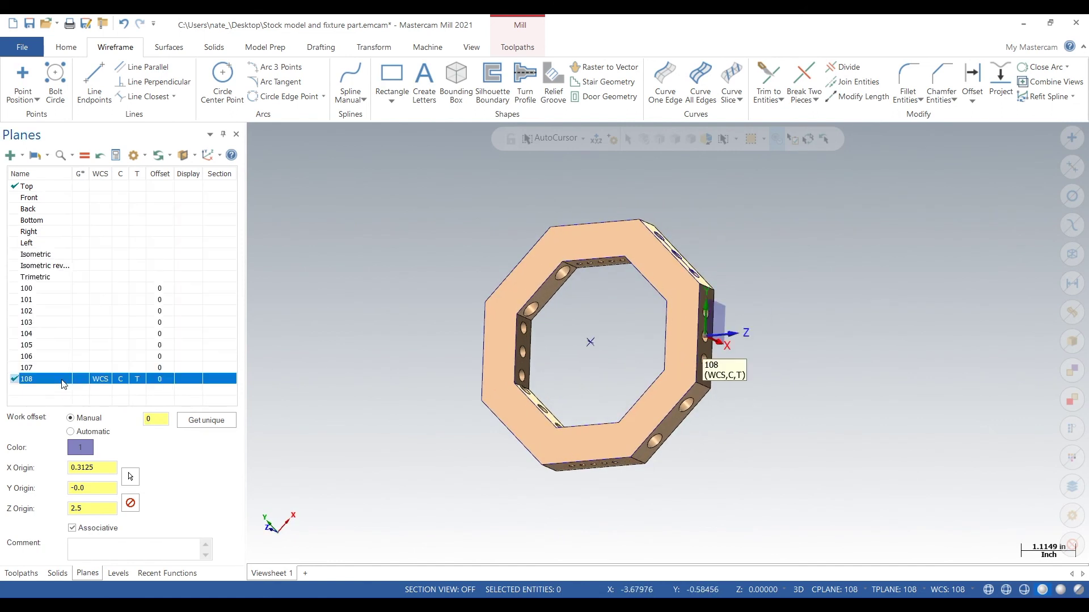
left_click(57, 288, "shift")
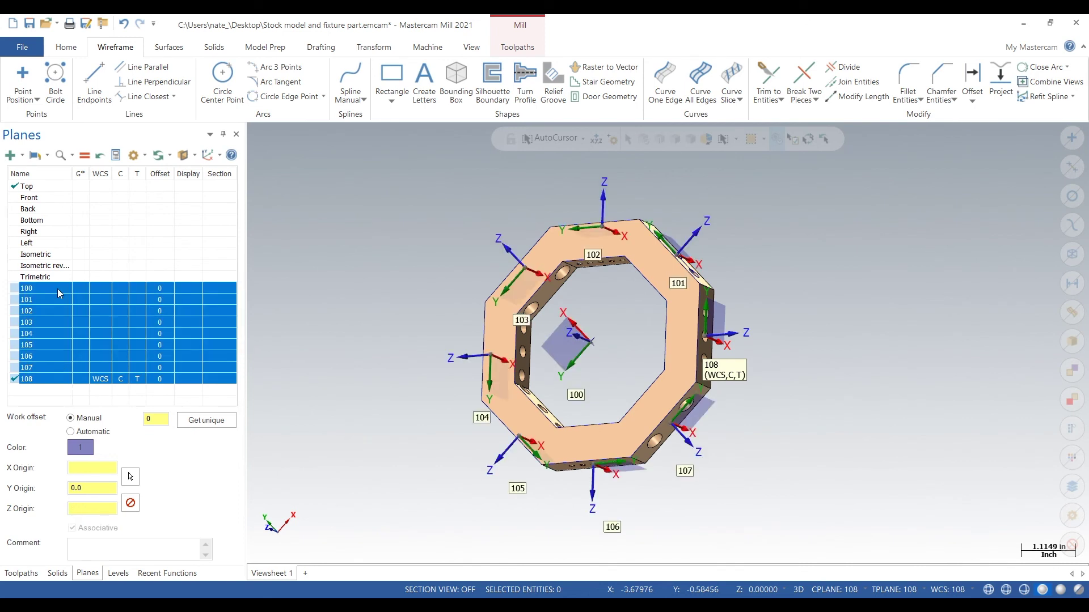